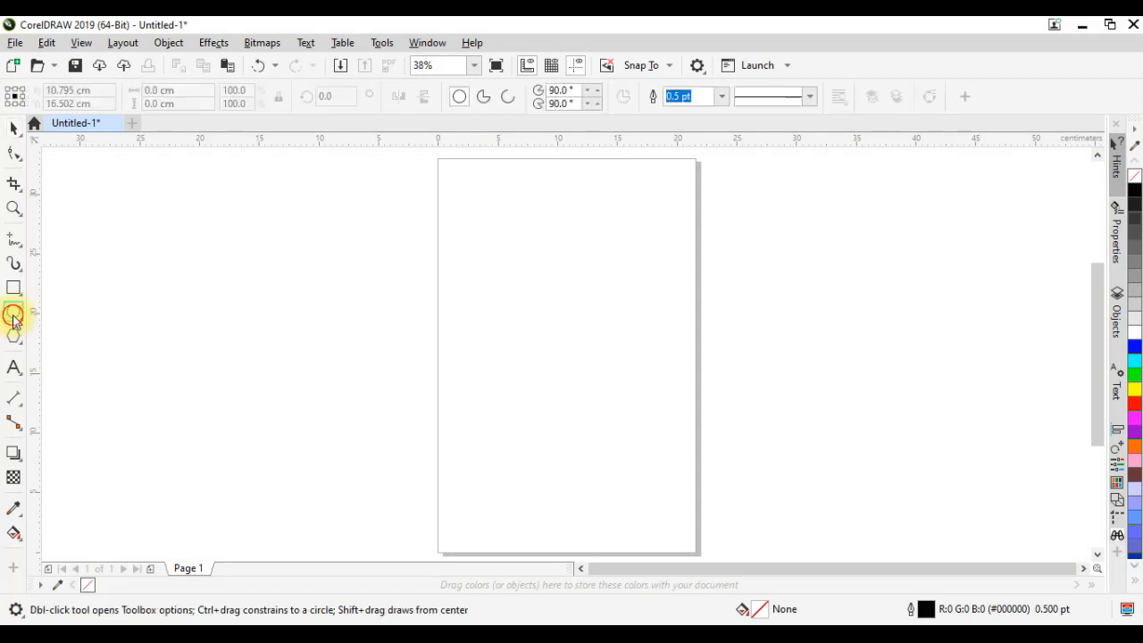
Draw a circle about 11.56 cm in diameter in the middle of the page.
left_click_drag(515, 278, 628, 414)
key("space")
scroll(600, 355, "up", 3)
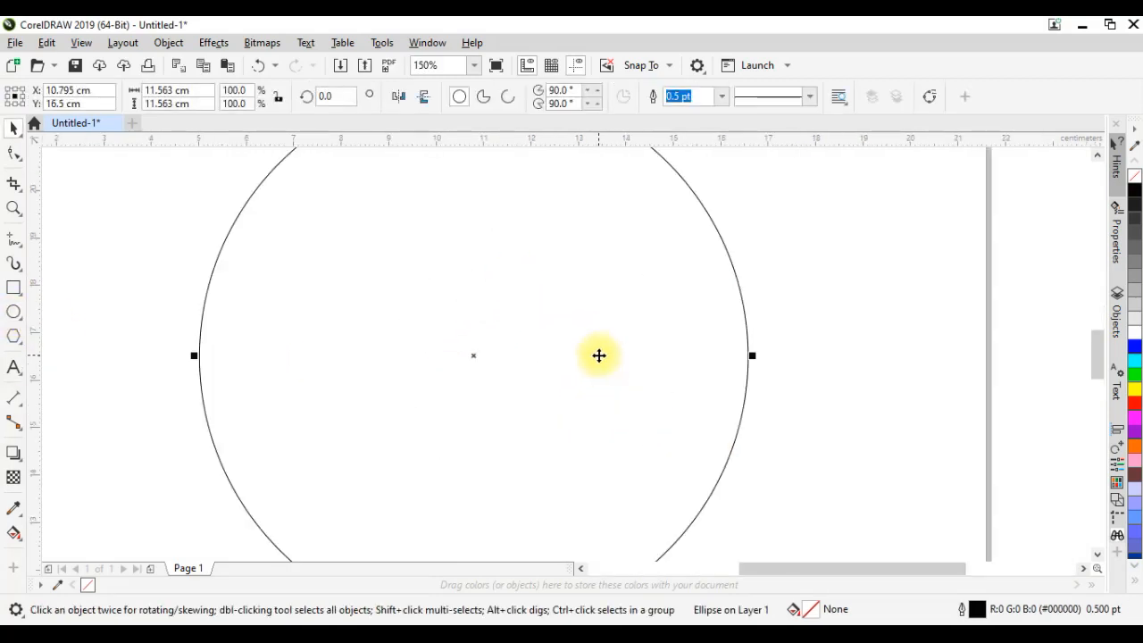
scroll(587, 349, "down", 2)
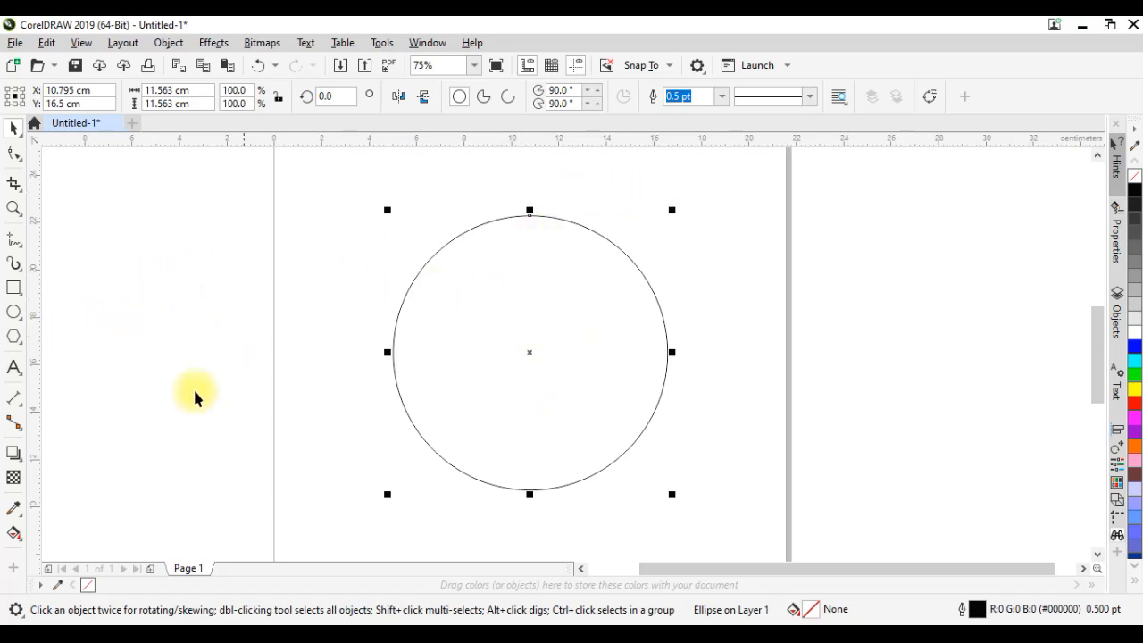
Give the circle an elliptical fountain fill running from white at the centre to dark grey at the edge.
left_click(20, 542)
left_click(51, 532)
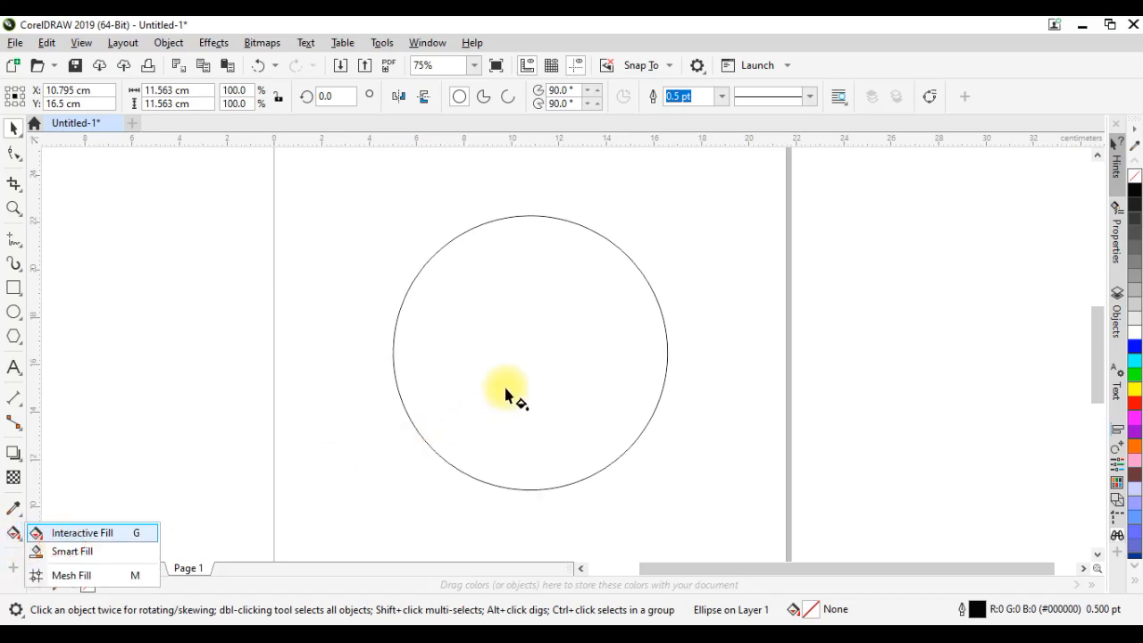
left_click(64, 96)
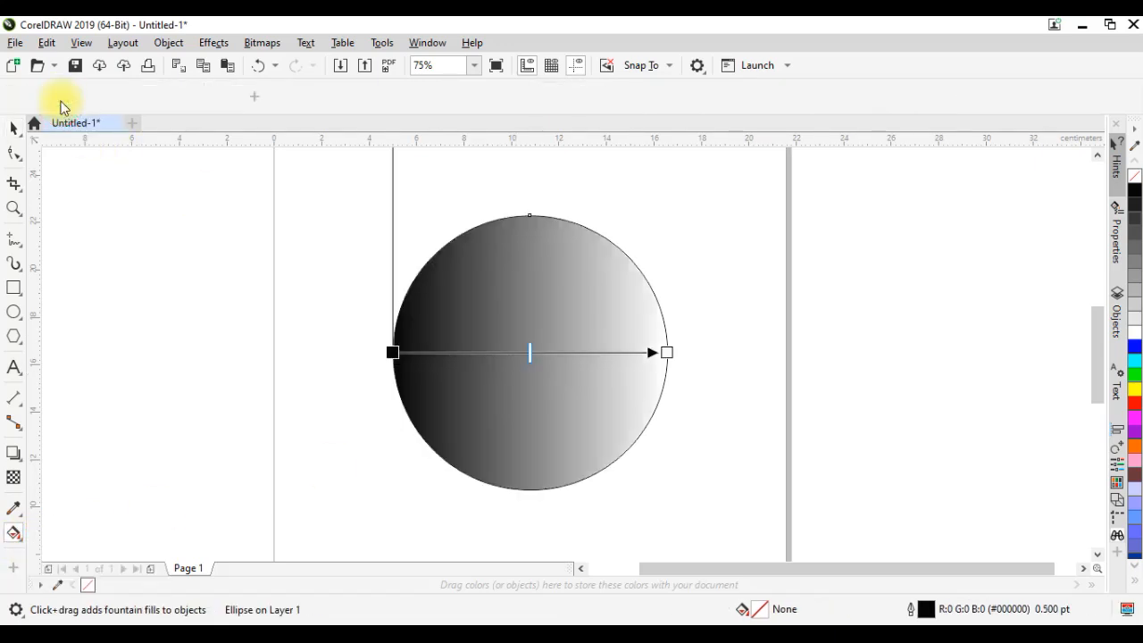
left_click(298, 99)
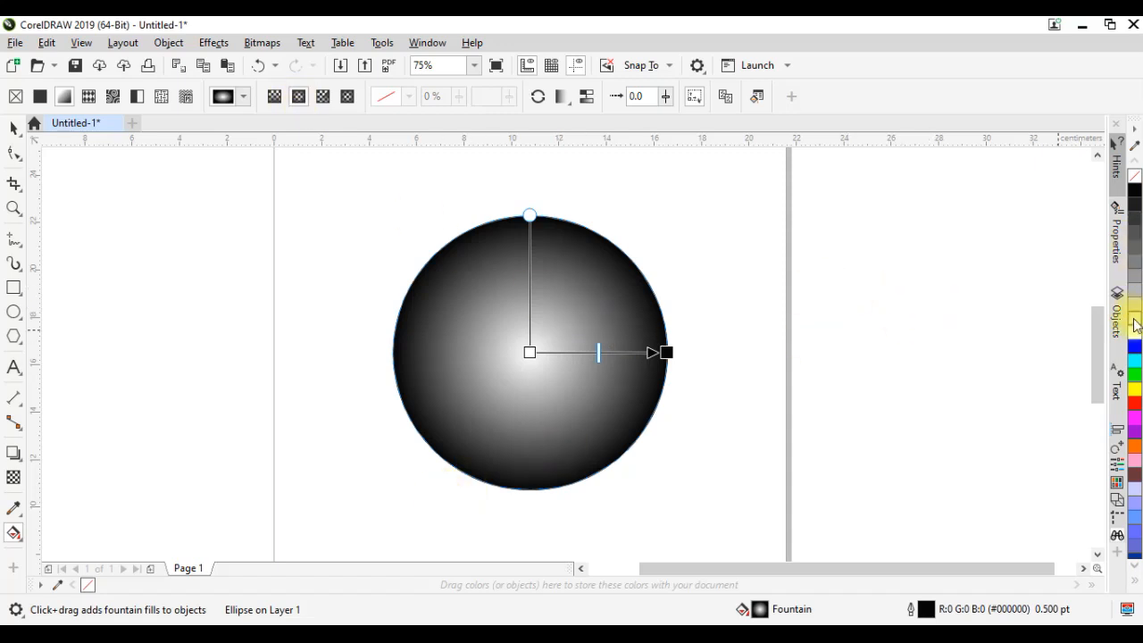
left_click_drag(1134, 279, 665, 351)
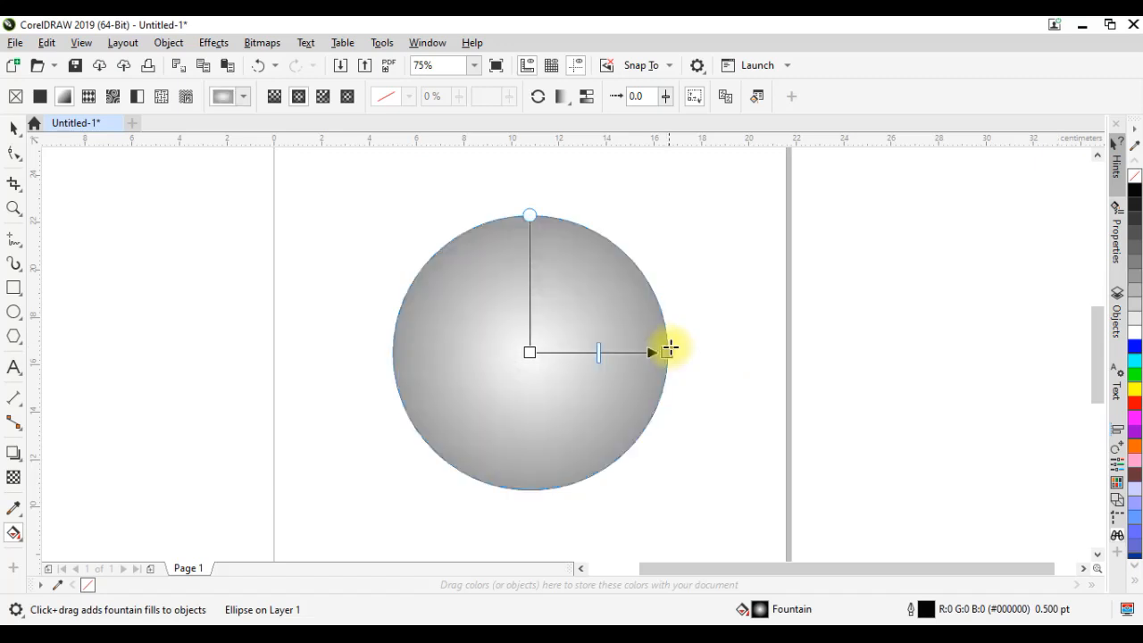
left_click_drag(1136, 257, 670, 358)
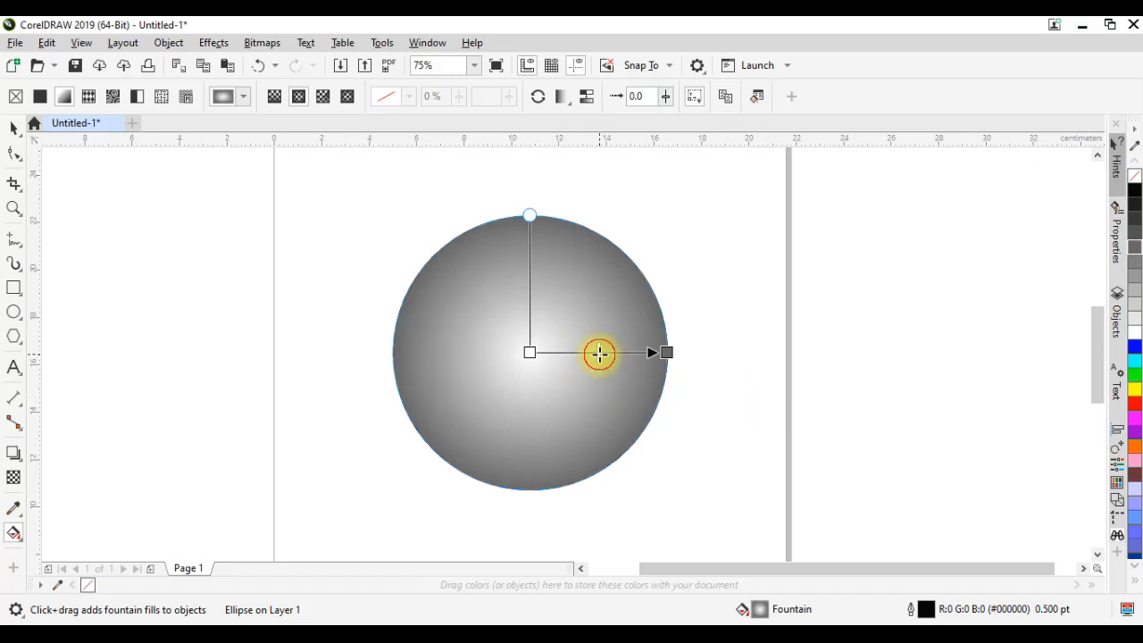
left_click(14, 127)
left_click(782, 236)
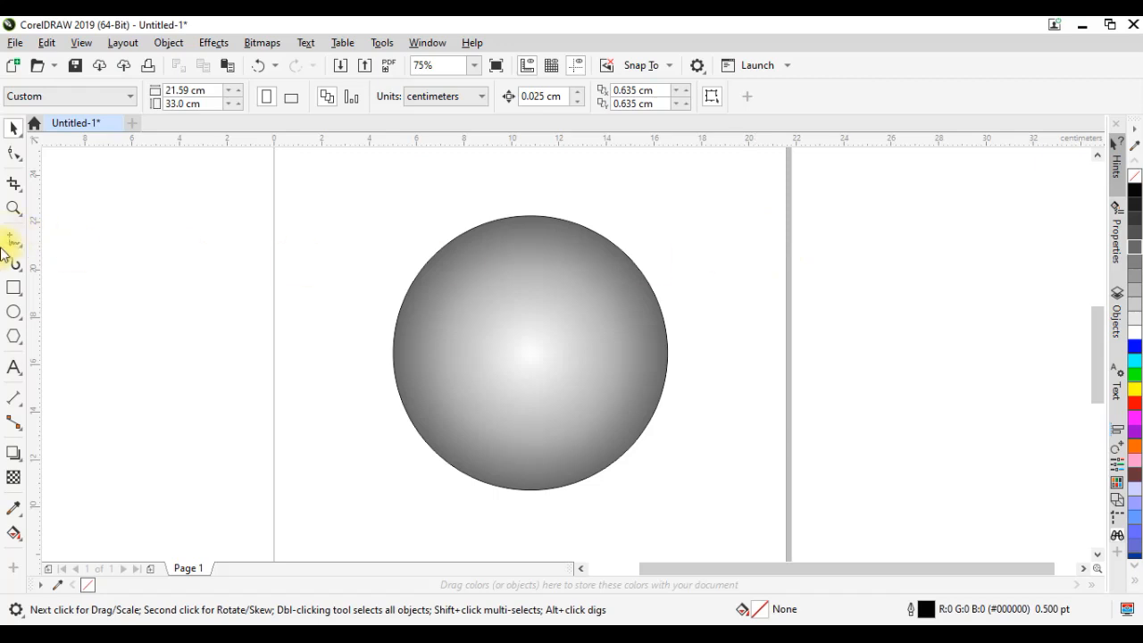
Draw a square about 7.9 cm wide overlapping the circle's left side and round all its corners to about 0.88 cm.
left_click(22, 294)
left_click(277, 240)
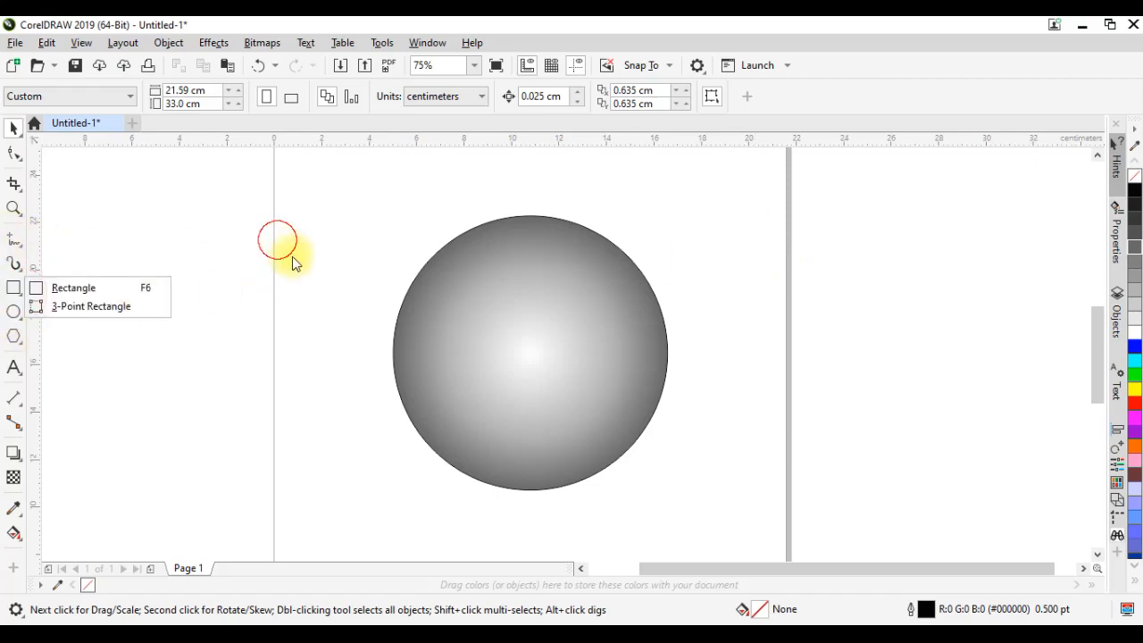
left_click(11, 291)
left_click_drag(320, 237, 506, 411)
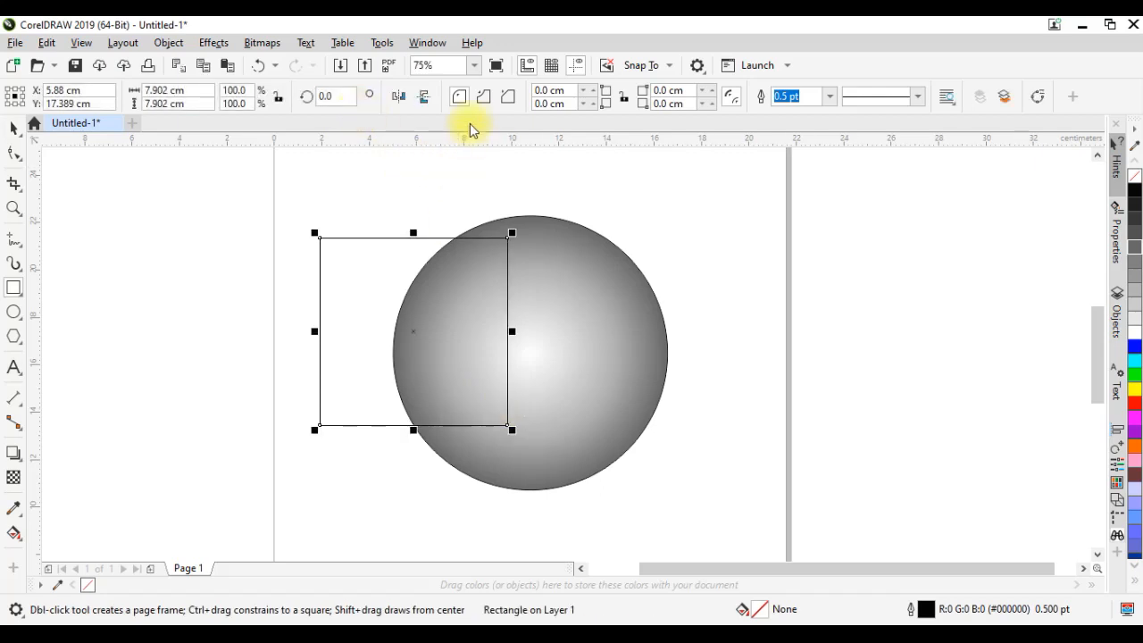
left_click(15, 153)
left_click_drag(322, 241, 342, 240)
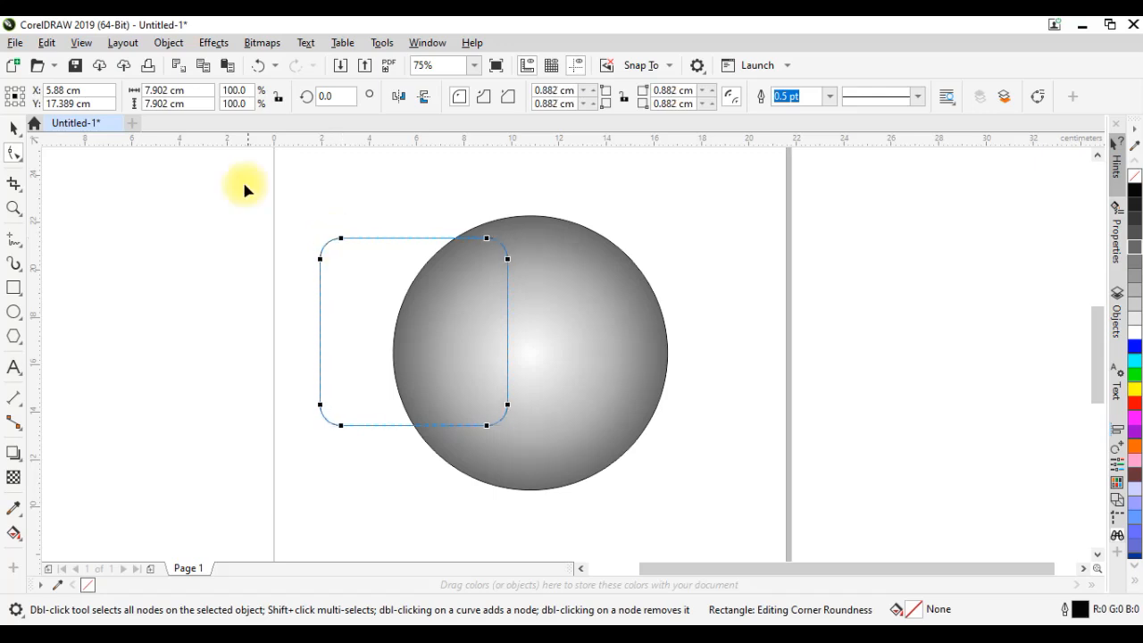
Rotate the rounded square by 45 degrees.
left_click(15, 128)
left_click(325, 97)
type("45")
key("Return")
Move the rotated square to the right of the circle and add a concentric copy inside it at about 65% size.
left_click(393, 286)
left_click_drag(630, 287, 838, 295)
left_click_drag(931, 217, 958, 260)
left_click(821, 236, "shift")
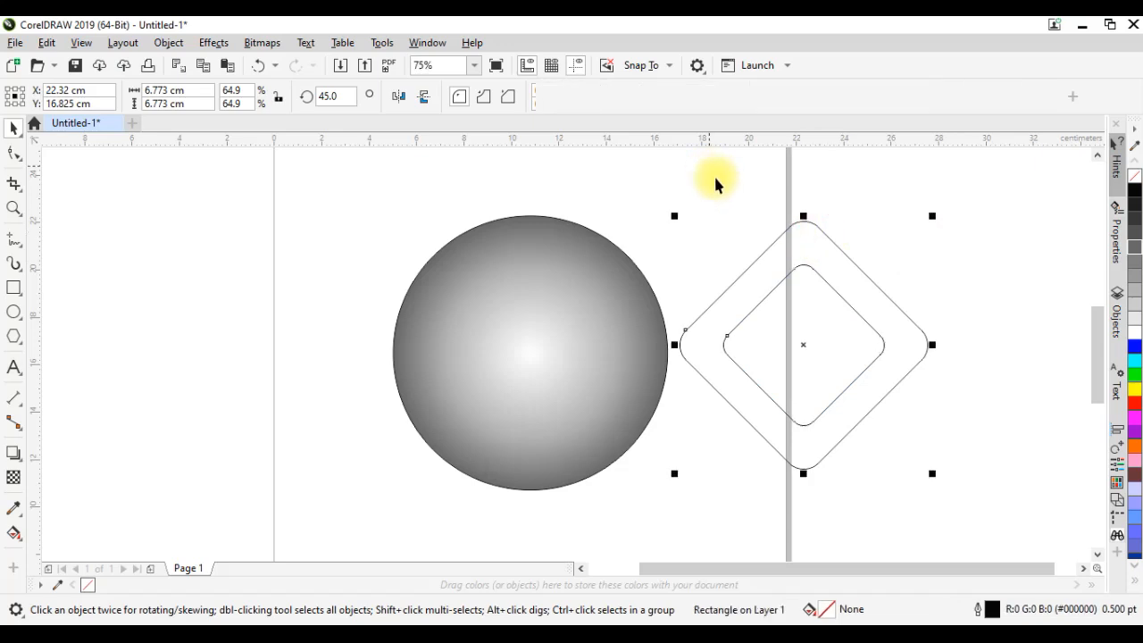
Combine the two rounded diamonds into one frame over the circle's lower part and centre it horizontally on the circle.
left_click_drag(809, 260, 551, 388)
key("ctrl+l")
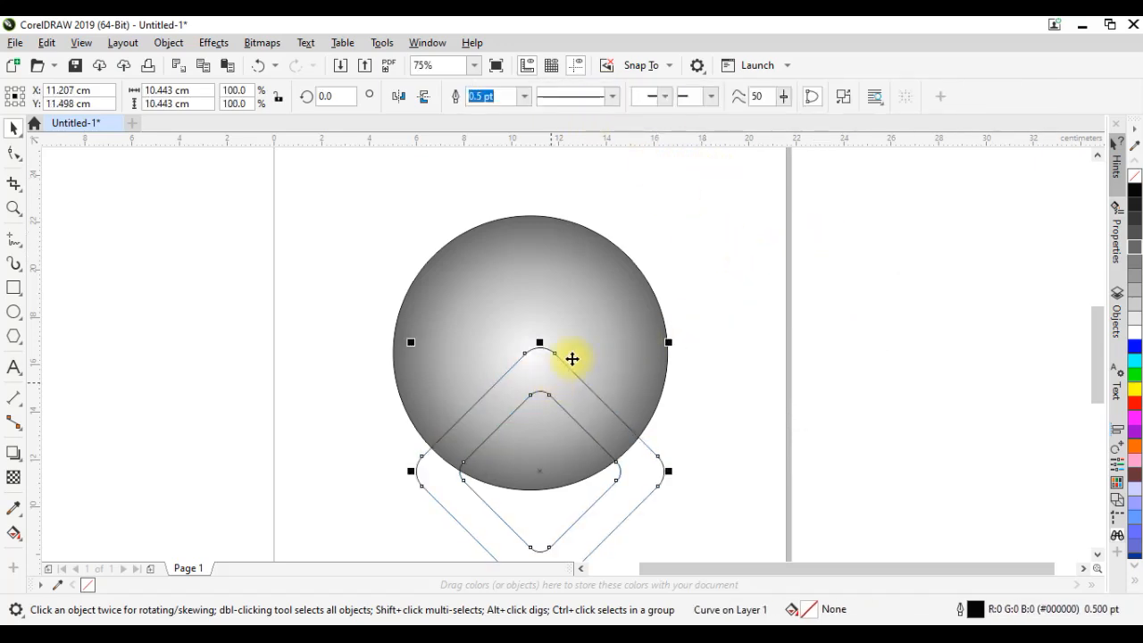
left_click(605, 292, "shift")
key("c")
left_click(794, 296)
Enlarge the combined diamond frame to about 16.65 cm wide and shift it so its upper corner overlaps the circle.
left_click(566, 406)
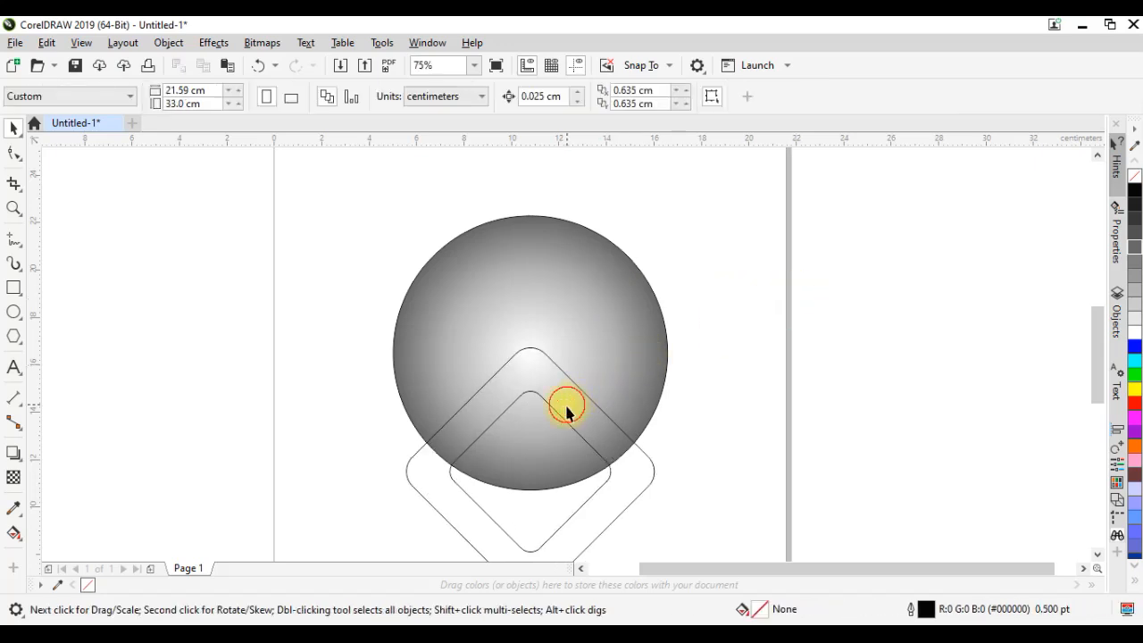
left_click_drag(658, 342, 808, 272)
left_click_drag(592, 373, 590, 414)
Try trimming the circle with the diamond frame and moving the frame aside, and undo both changes.
scroll(496, 268, "down", 3)
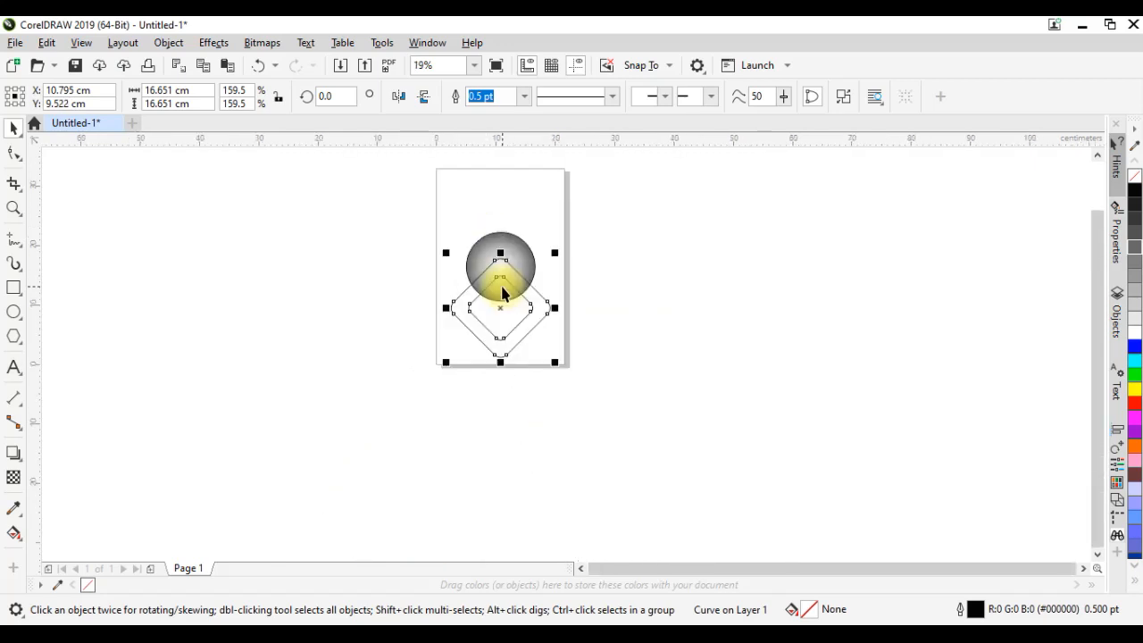
scroll(512, 253, "up", 1)
left_click(512, 250, "shift")
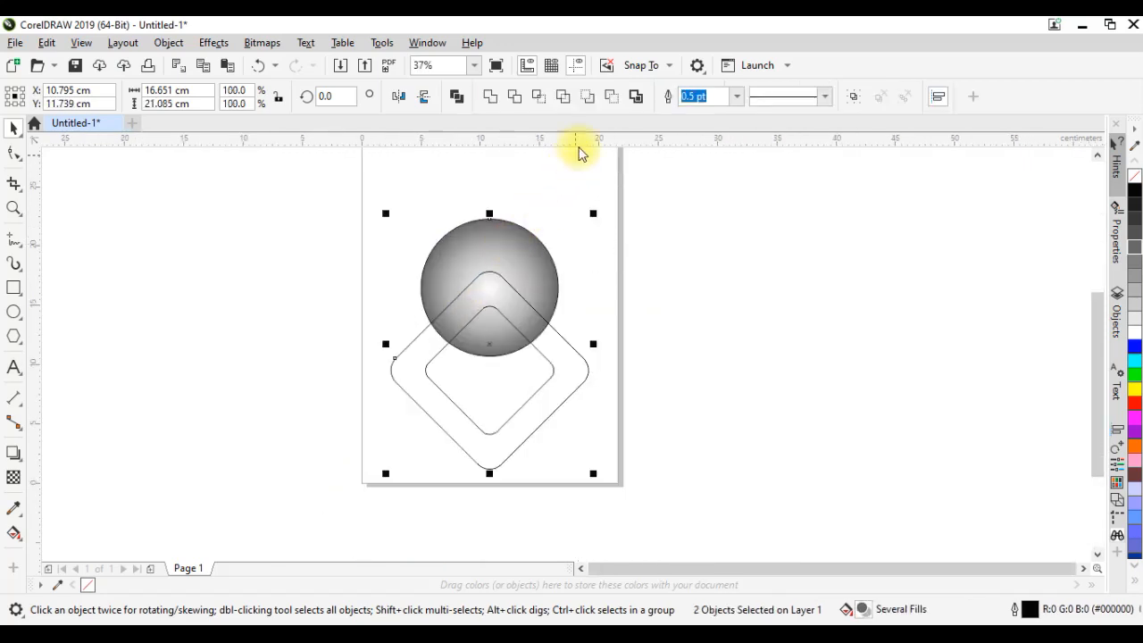
left_click(517, 96)
left_click(658, 223)
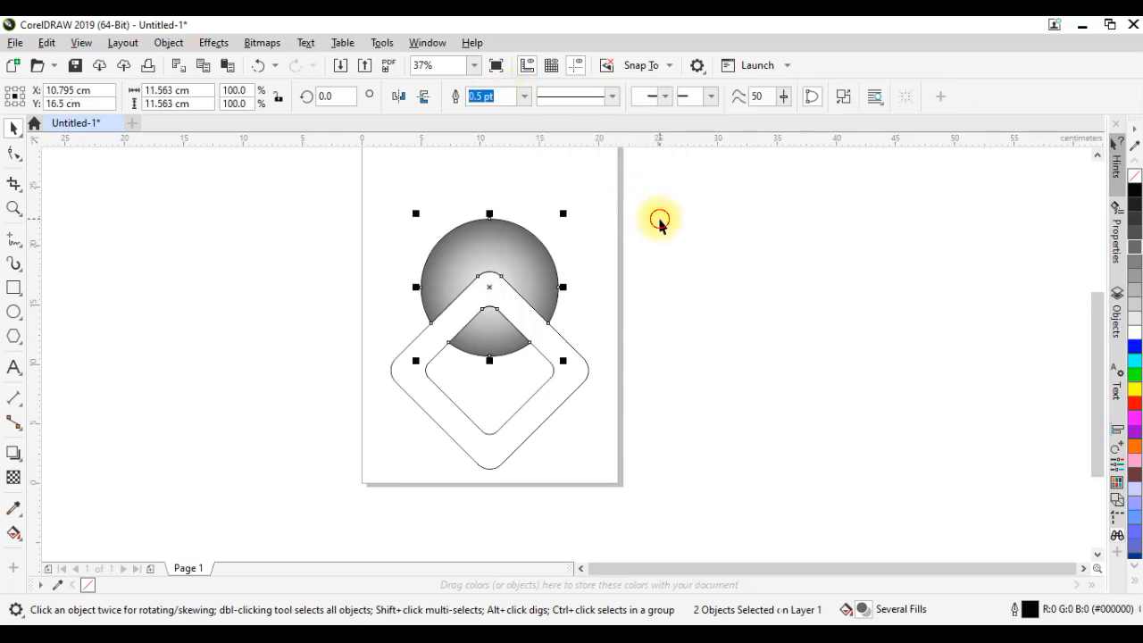
left_click_drag(569, 382, 956, 383)
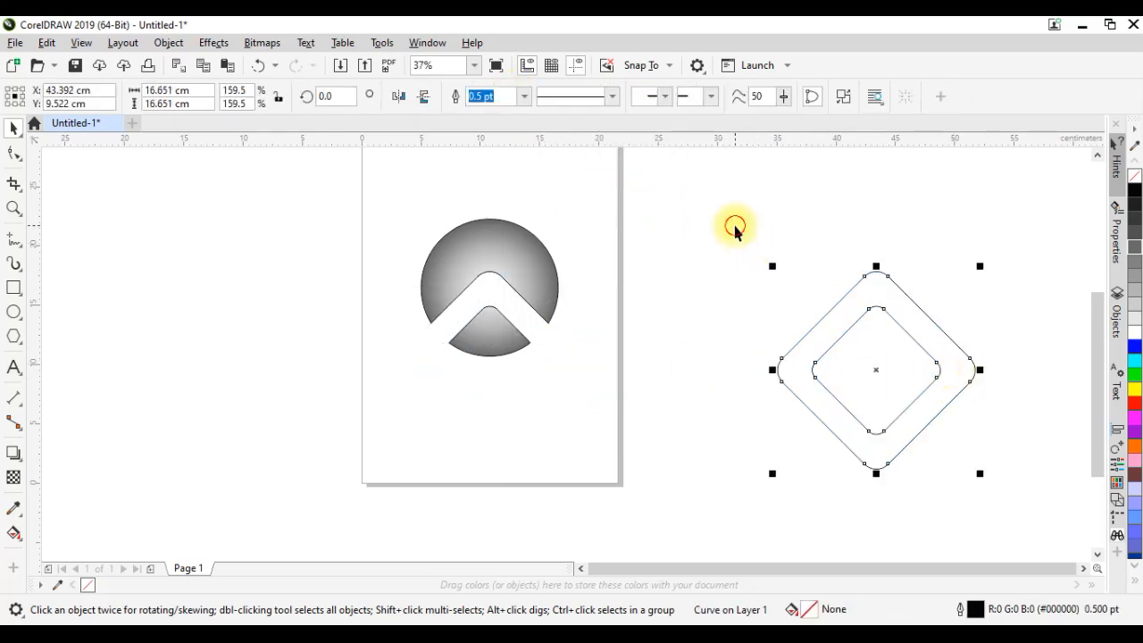
left_click(734, 229)
key("ctrl+z")
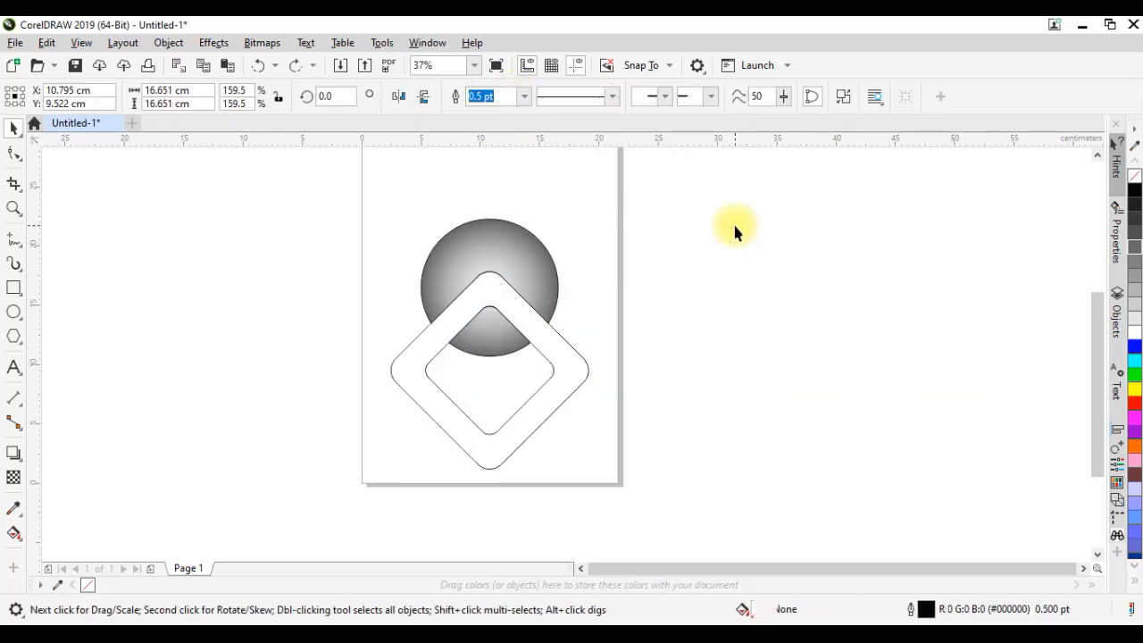
key("ctrl+z")
key("Escape")
Create a scaled-down copy of the grey circle, about 7 cm in diameter, at the page's right edge.
left_click(516, 246)
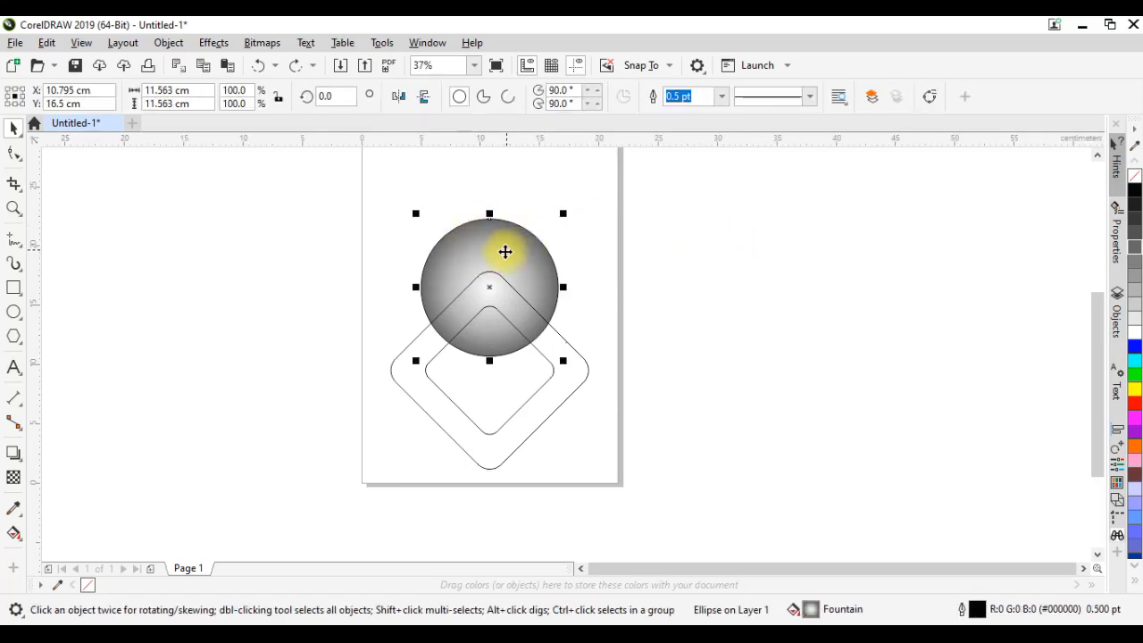
scroll(505, 241, "up", 2)
left_click_drag(637, 193, 649, 249)
left_click_drag(503, 339, 810, 337)
left_click(957, 229)
Remove the small circle's outline and recolour its fountain fill to lime green with a lighter green centre.
left_click(830, 355)
right_click(1135, 176)
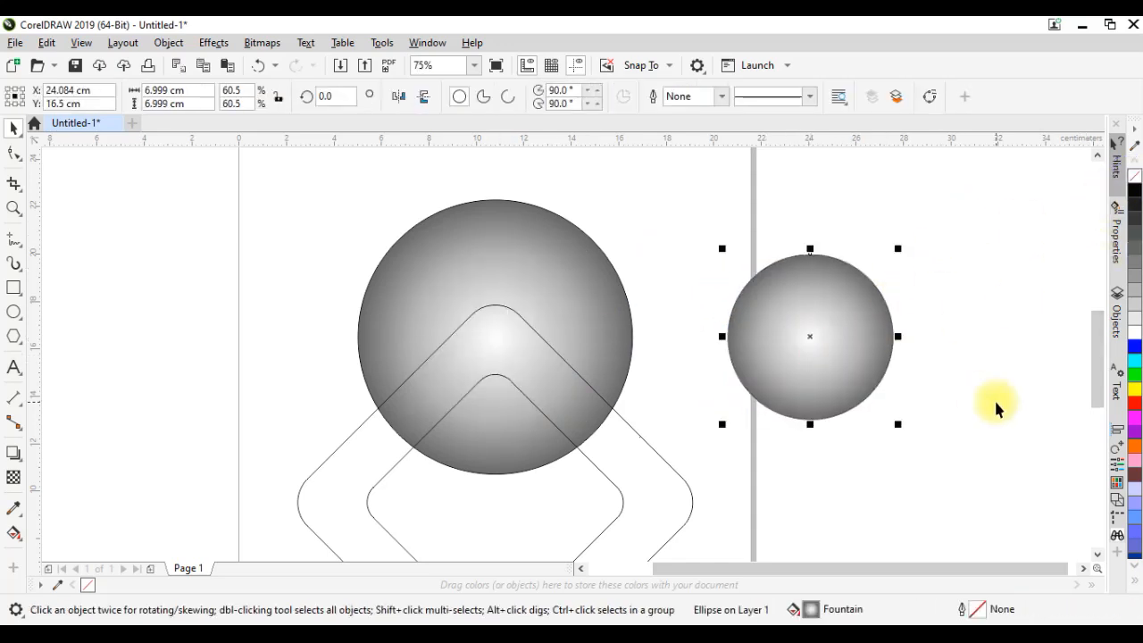
left_click(14, 533)
scroll(1127, 516, "down", 3)
scroll(1127, 510, "down", 3)
left_click_drag(809, 338, 810, 336)
left_click_drag(1132, 383, 810, 337)
scroll(1132, 437, "down", 5)
scroll(1132, 174, "up", 5)
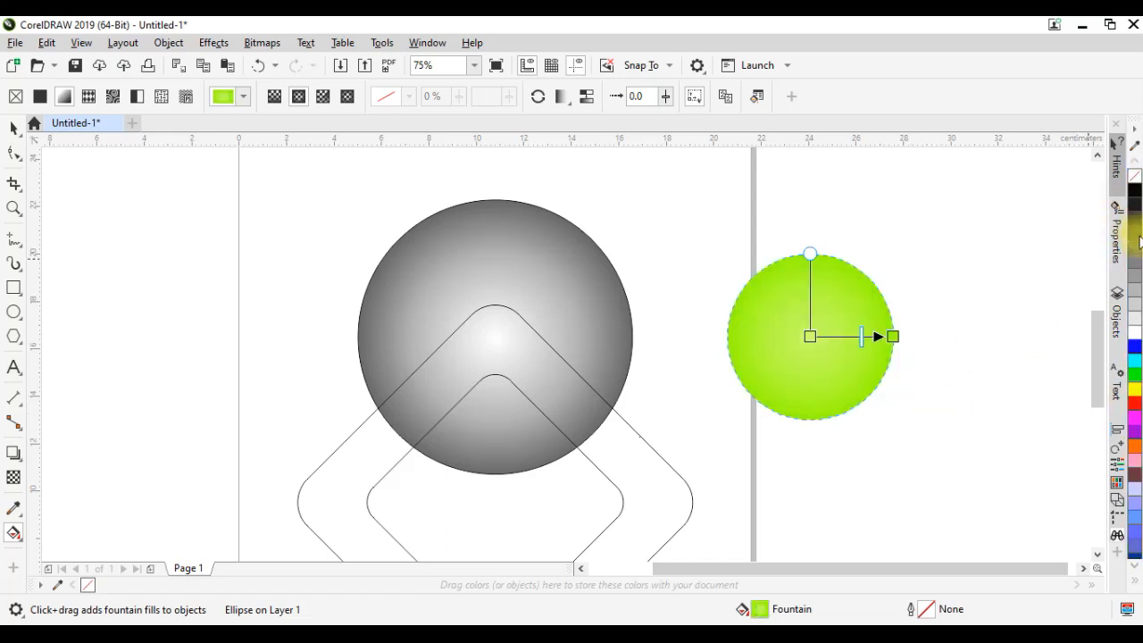
key("space")
Centre the green circle on the grey circle and enlarge it to about 9.1 cm in diameter.
left_click(825, 359)
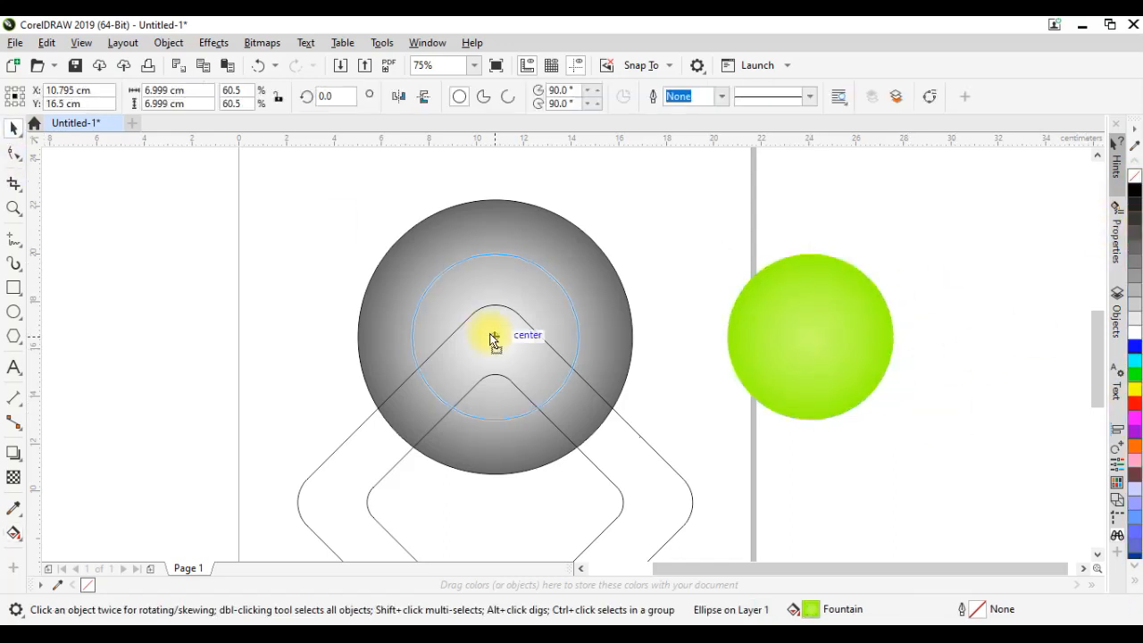
left_click_drag(494, 340, 495, 337)
right_click(545, 299)
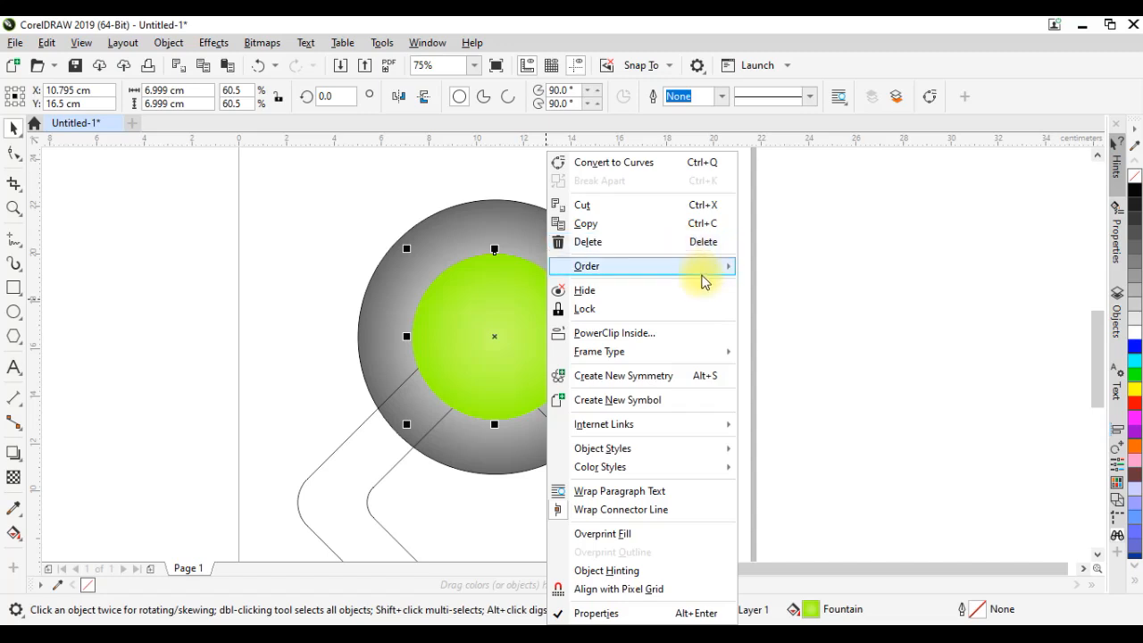
mouse_move(714, 275)
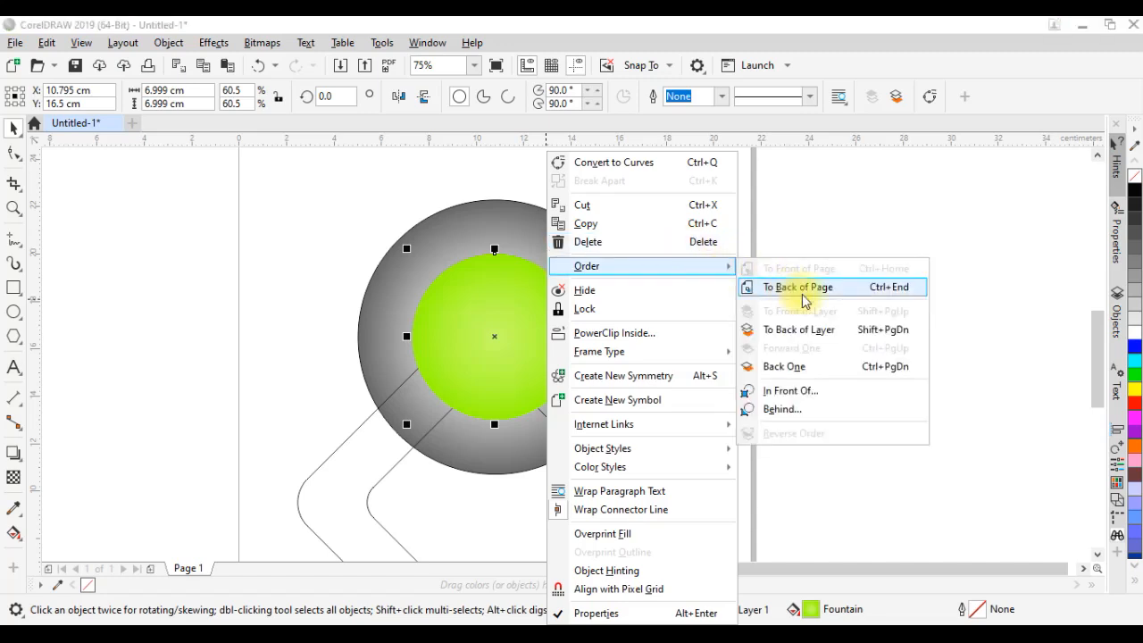
left_click(506, 288)
left_click_drag(585, 248, 611, 228)
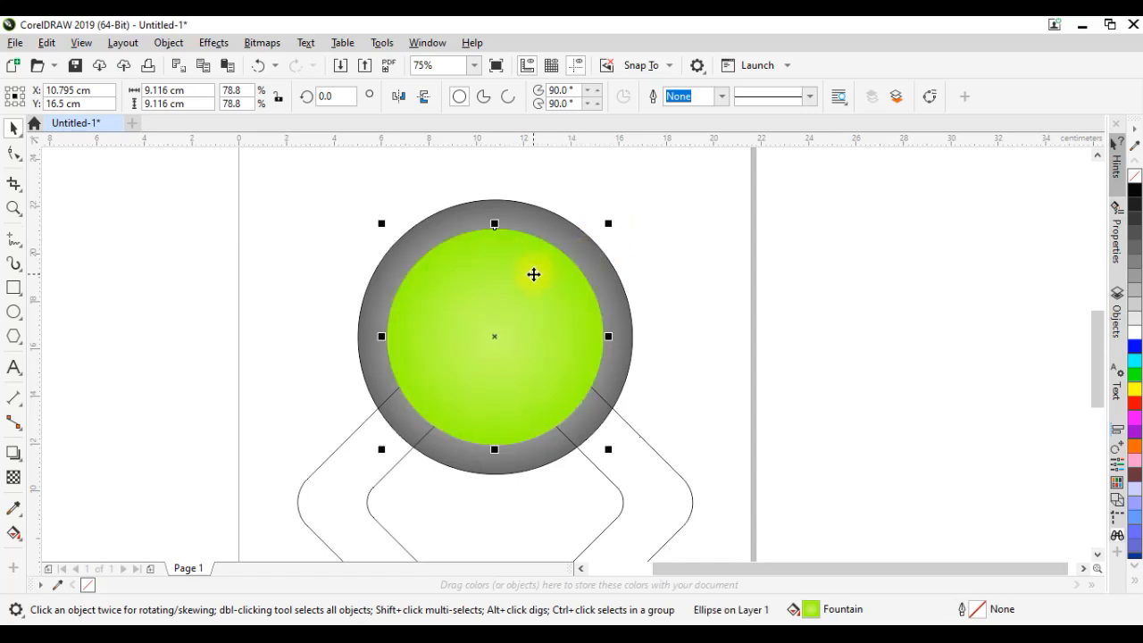
Send the green circle to the back of the layer.
right_click(533, 274)
mouse_move(735, 266)
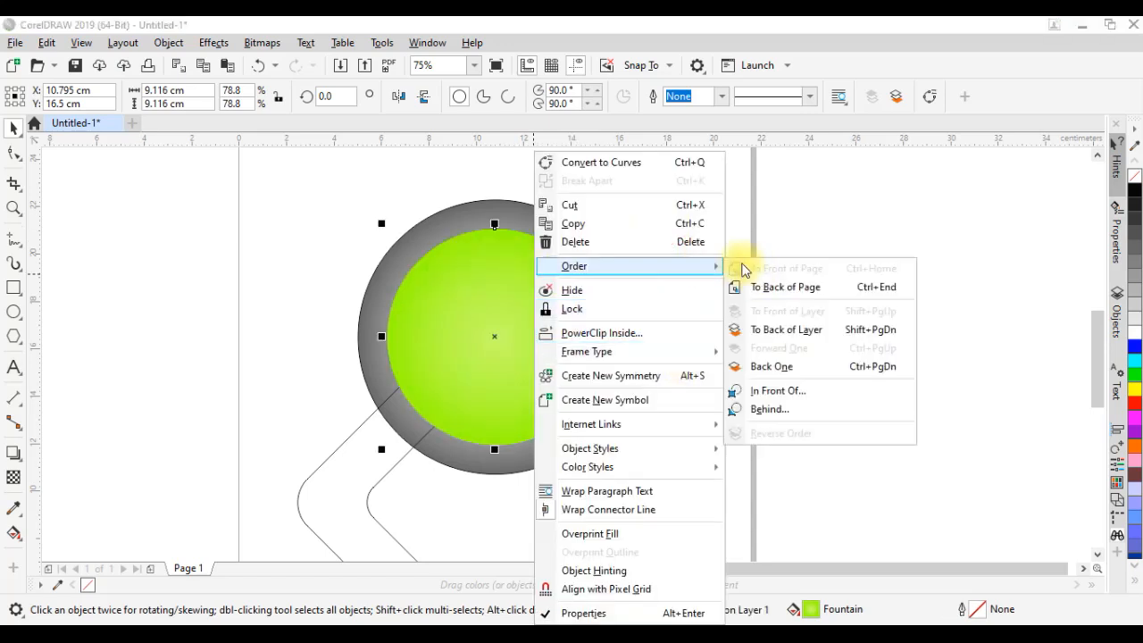
left_click(788, 329)
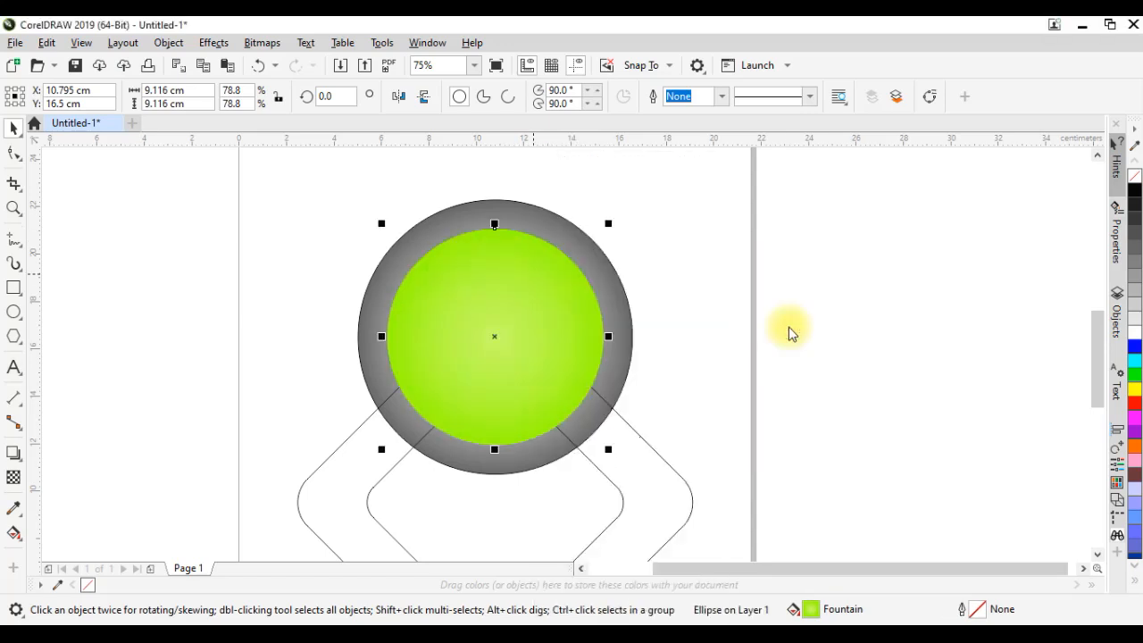
left_click(826, 328)
Cut the diamond frame out of the grey circle with Back Minus Front and enlarge the green circle to about 10.6 cm.
left_click(596, 473)
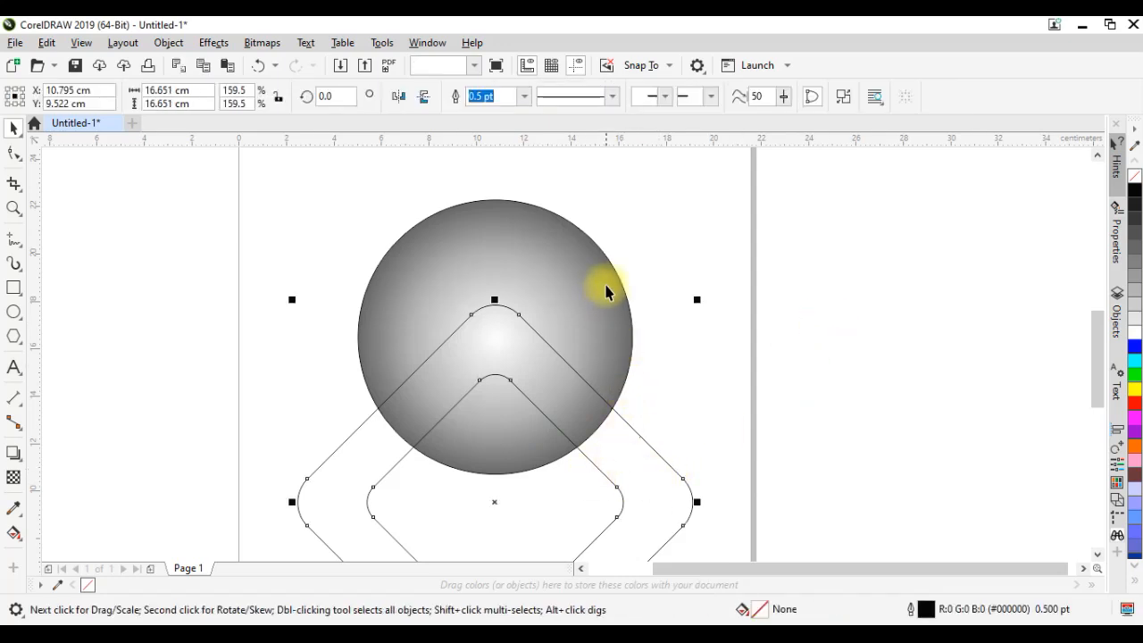
left_click(525, 214, "shift")
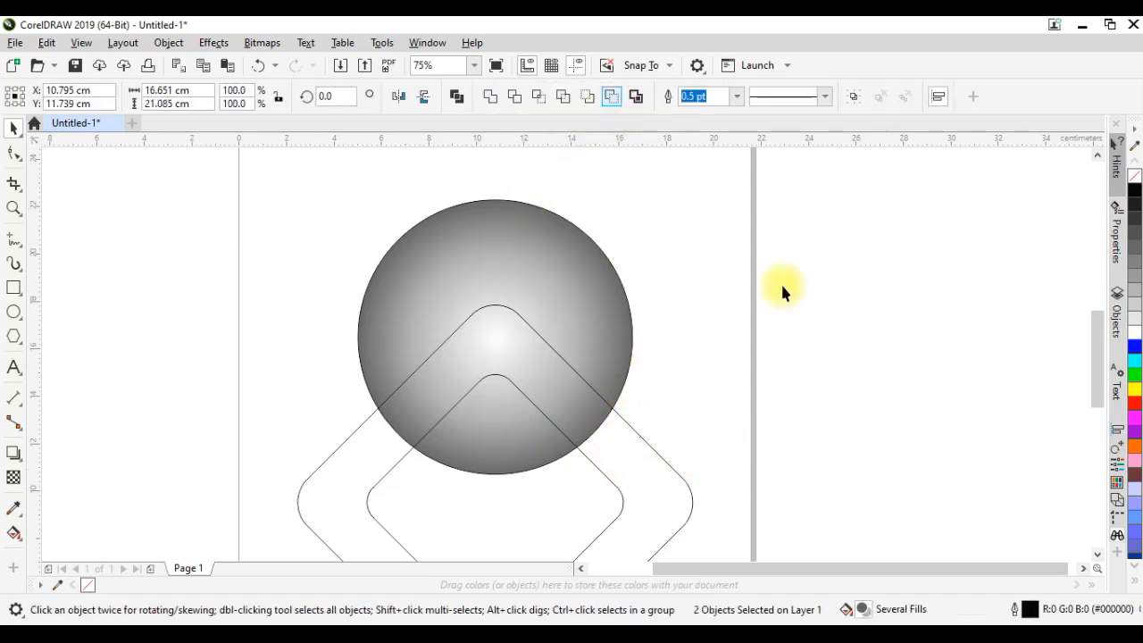
left_click(518, 353)
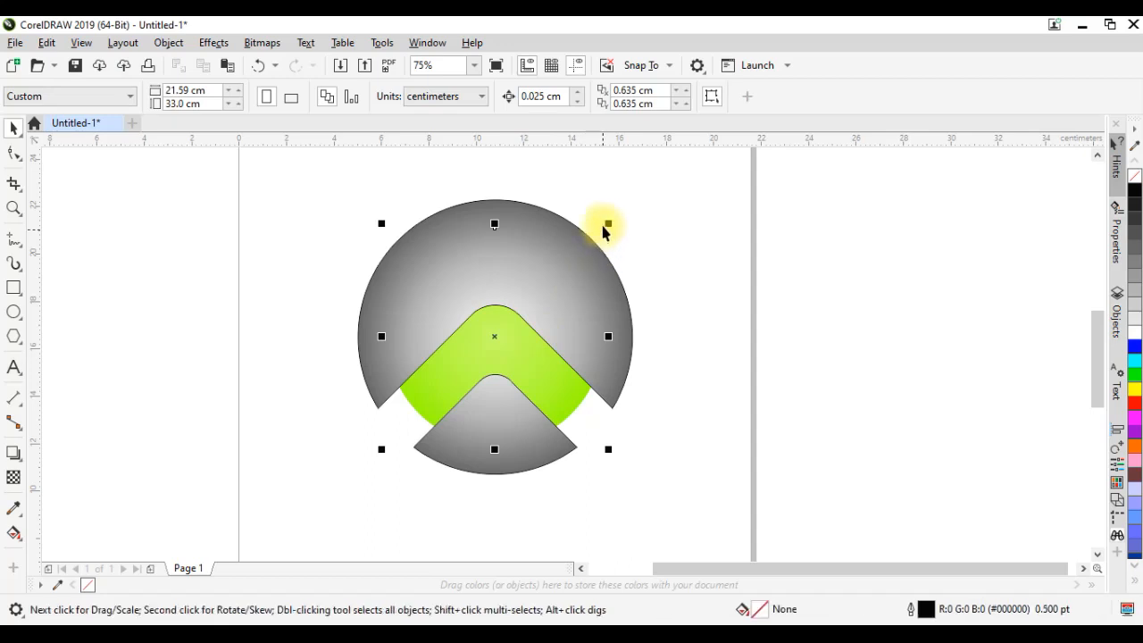
left_click_drag(605, 223, 624, 207)
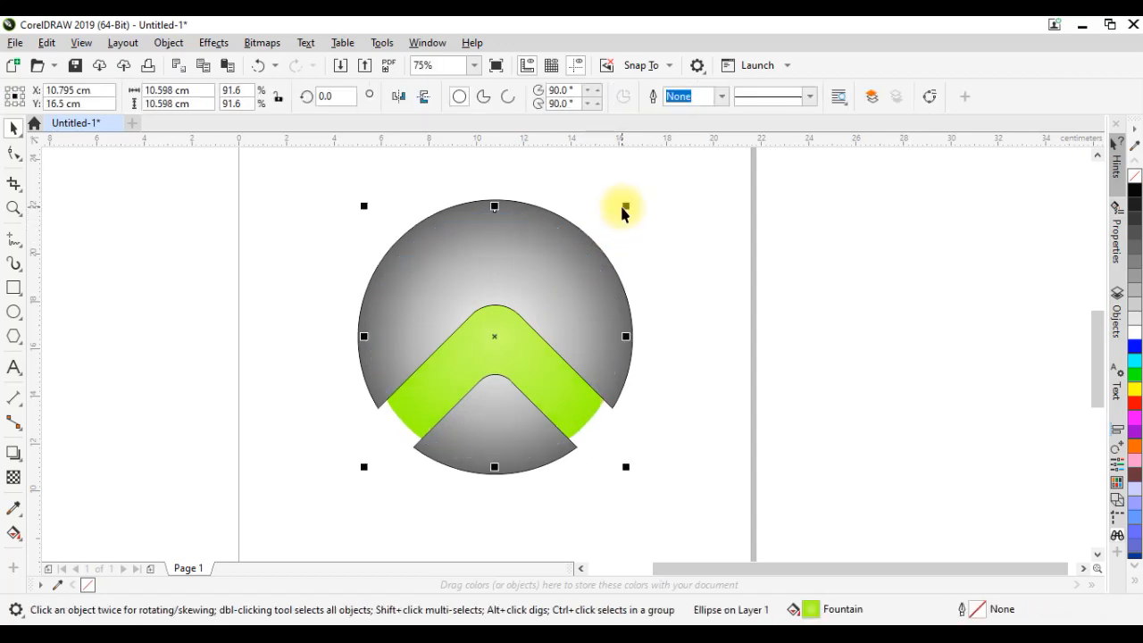
Remove the outline from the cut grey circle.
left_click(554, 263)
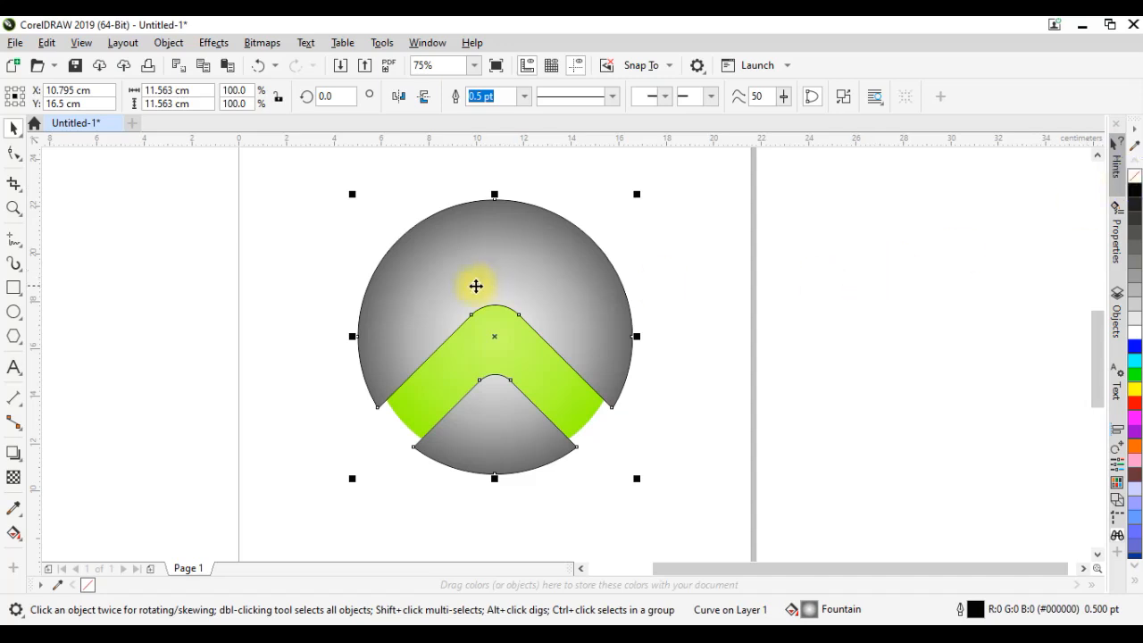
right_click(1135, 176)
scroll(364, 322, "down", 1)
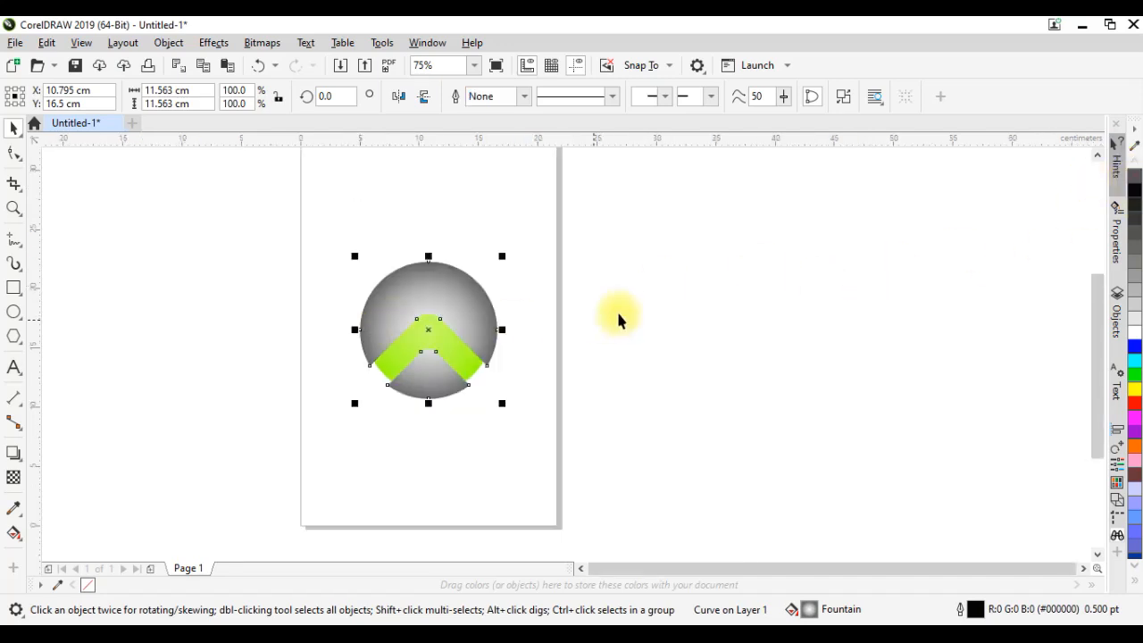
left_click(721, 296)
scroll(419, 328, "up", 1)
left_click(410, 419)
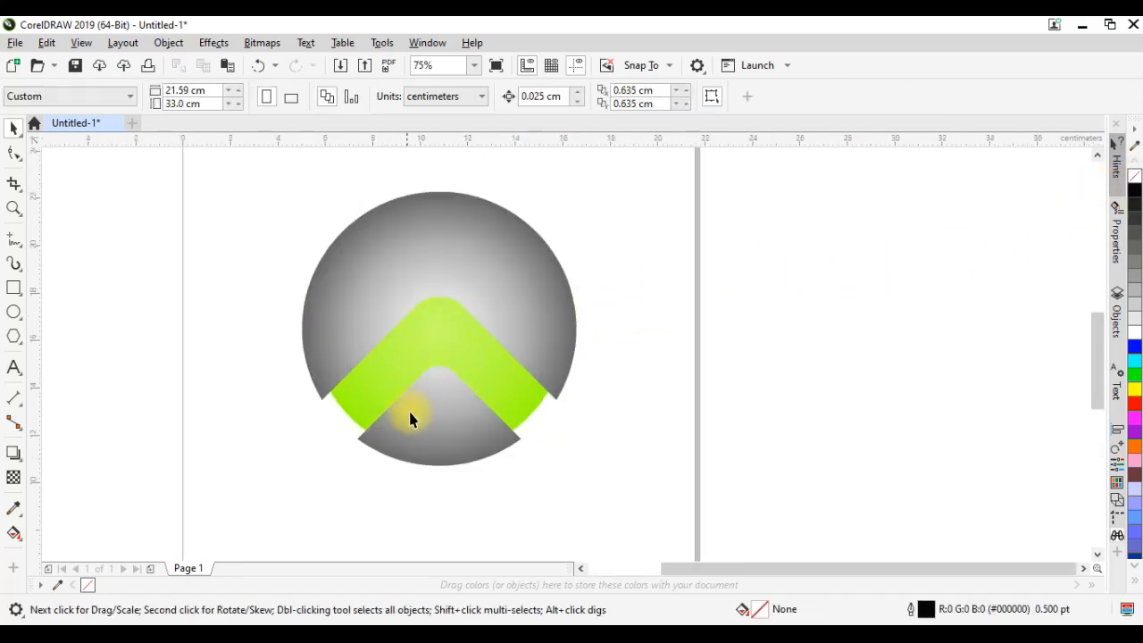
Change the outer colour of the green circle's radial gradient to a dark green from the palette.
left_click(448, 342)
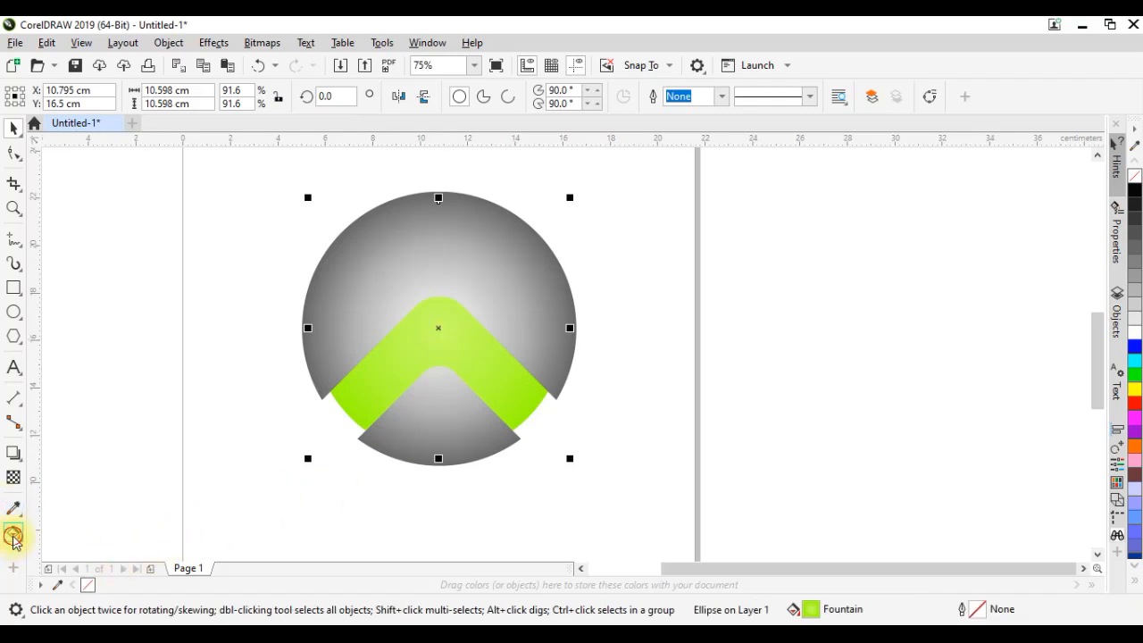
left_click(14, 536)
scroll(1139, 429, "down", 10)
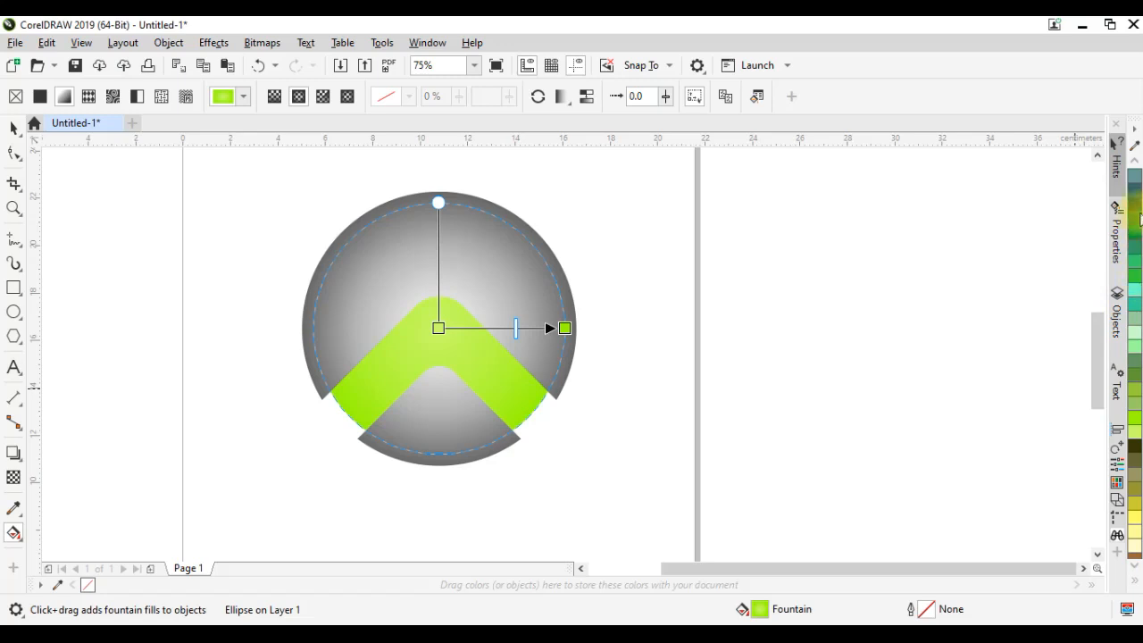
left_click_drag(1139, 218, 566, 330)
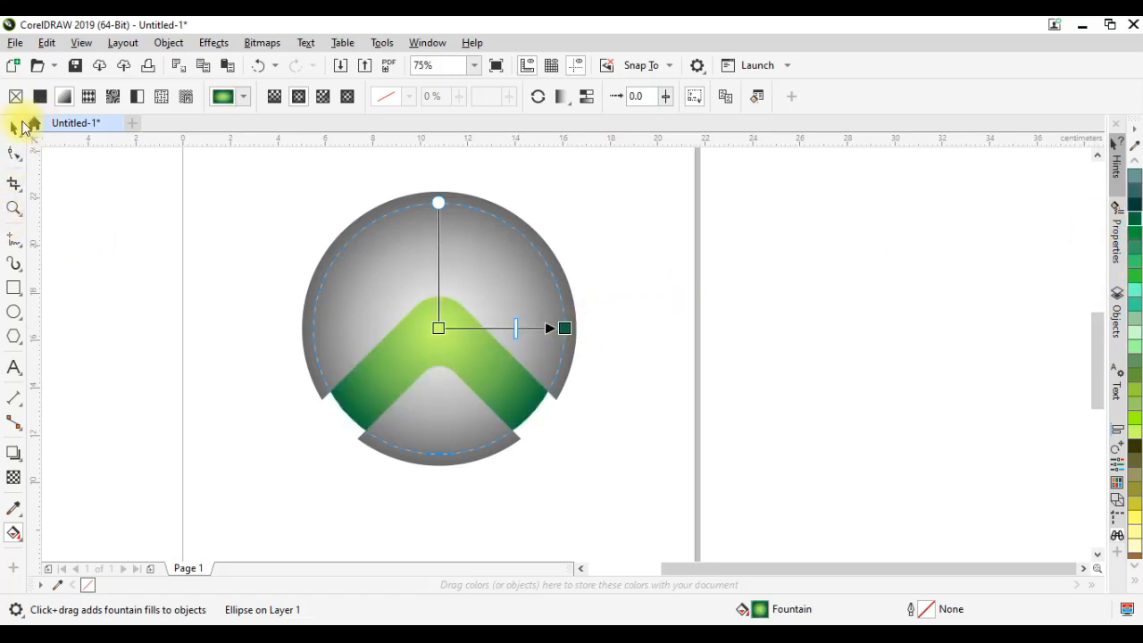
left_click(24, 127)
left_click(760, 310)
Change the outer colour of the grey shape's radial gradient to a lighter grey and shift the gradient midpoint outward.
left_click(457, 243)
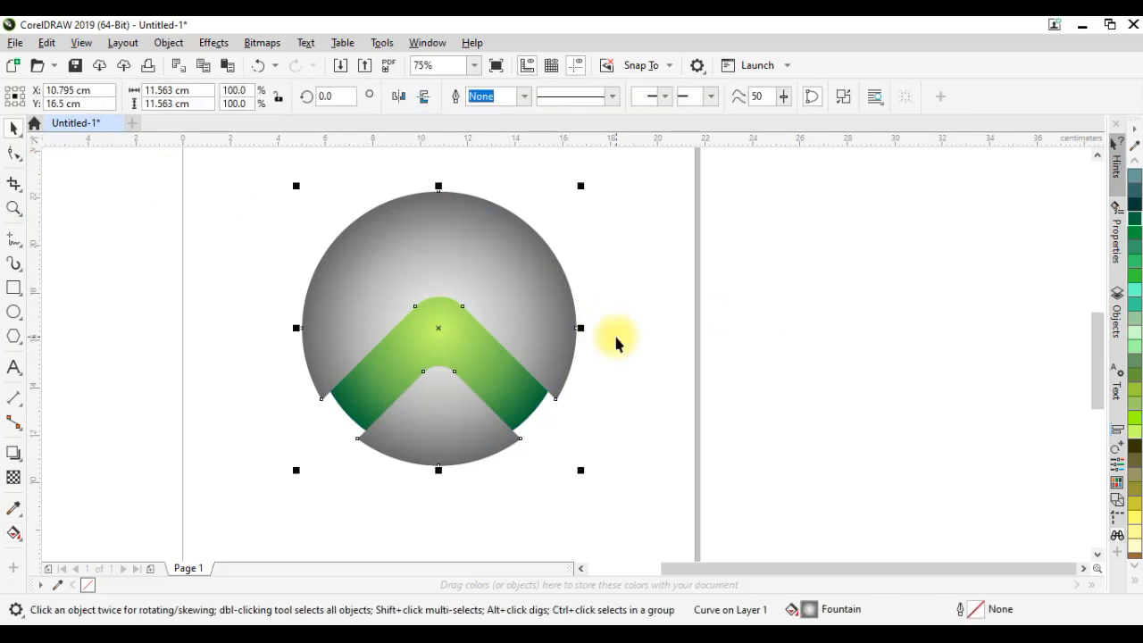
key("g")
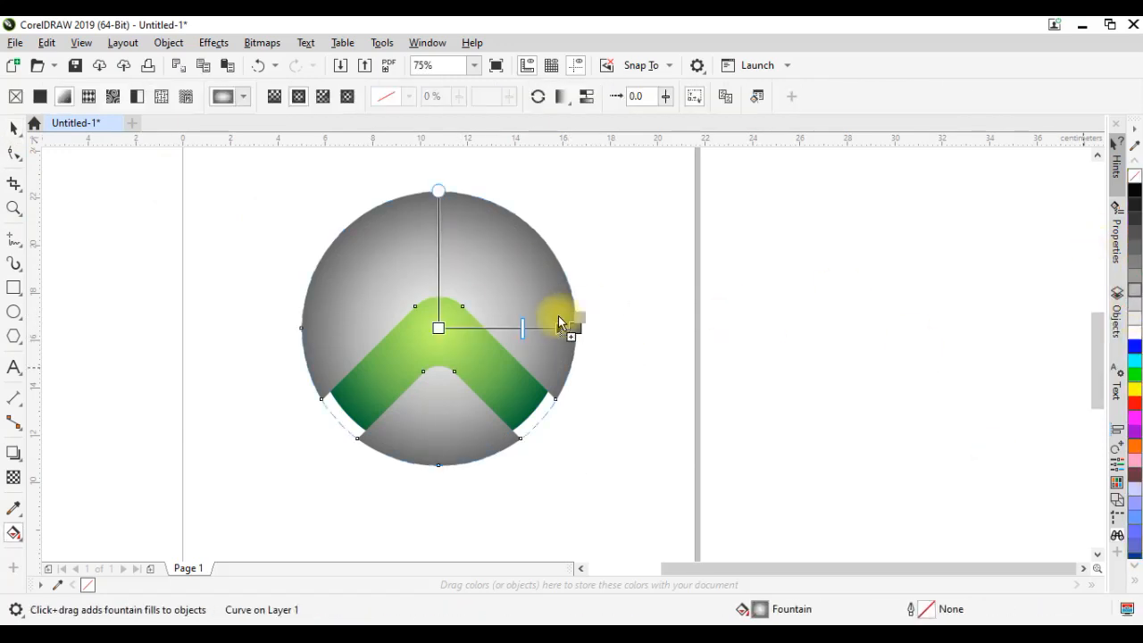
left_click_drag(569, 311, 576, 328)
left_click_drag(1134, 275, 541, 328)
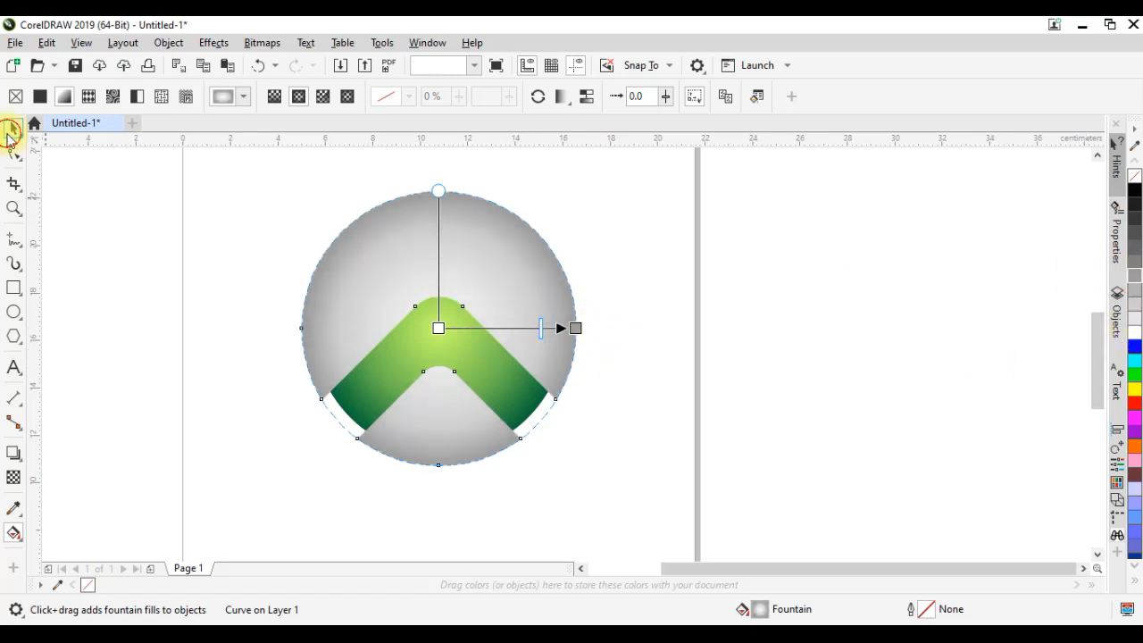
left_click(14, 129)
scroll(452, 345, "down", 2)
scroll(420, 314, "up", 2)
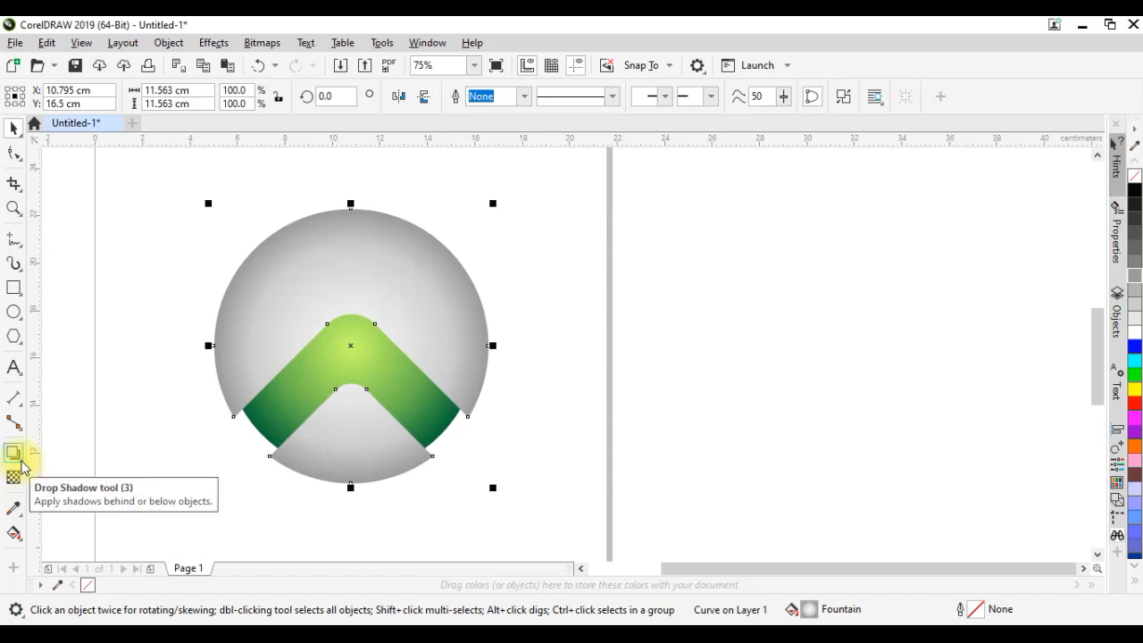
left_click(655, 295)
Draw an ellipse, centre it just inside the grey sphere's upper edge and size it to about 7.1 by 4.2 cm.
left_click(14, 312)
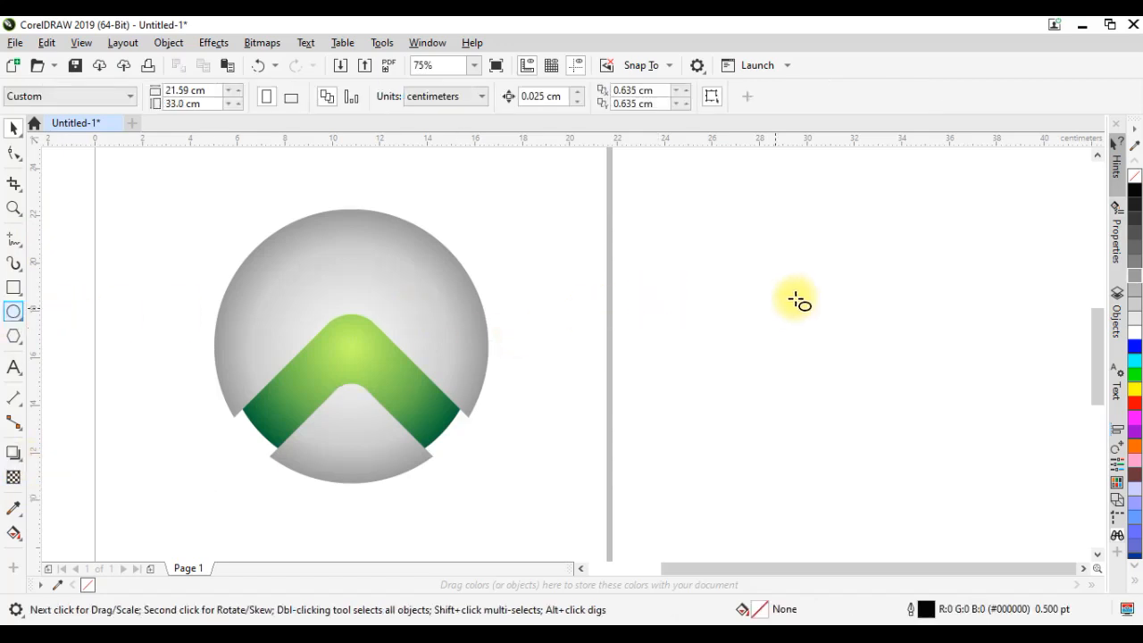
left_click_drag(714, 236, 910, 335)
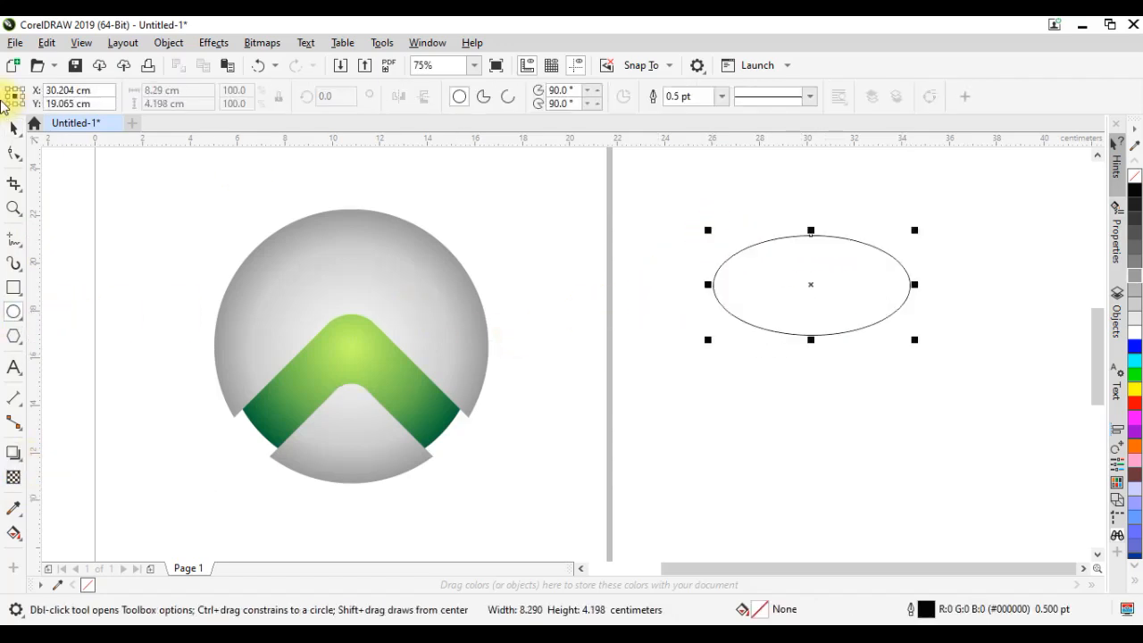
left_click(13, 128)
left_click_drag(809, 241, 424, 294)
scroll(304, 203, "up", 2)
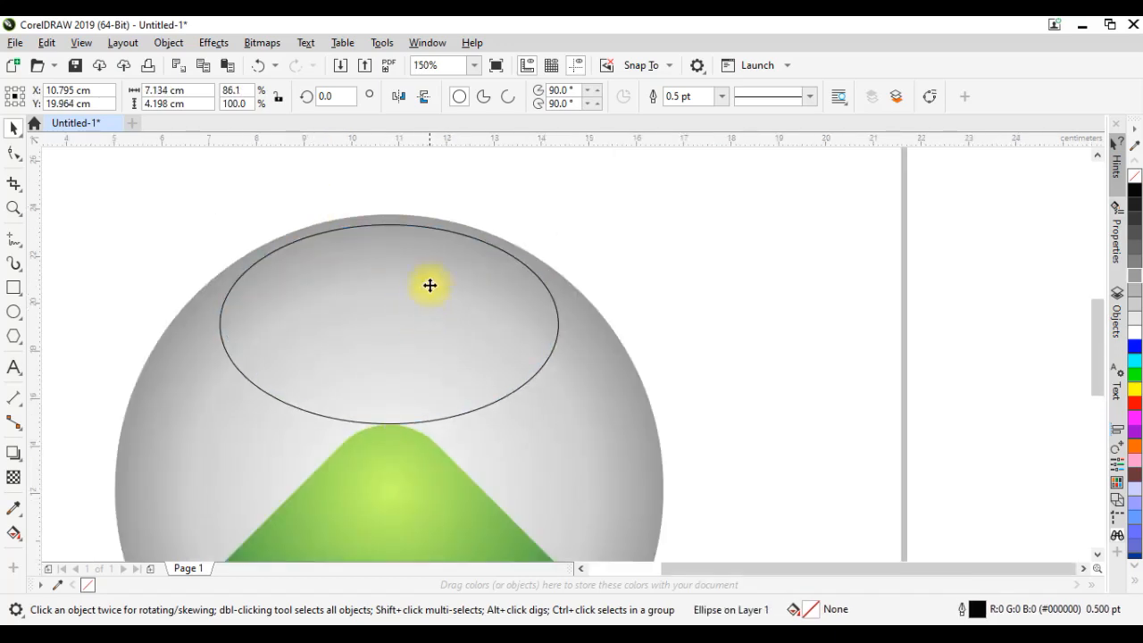
scroll(428, 286, "down", 2)
Fill the ellipse with white and remove its outline.
left_click(1134, 332)
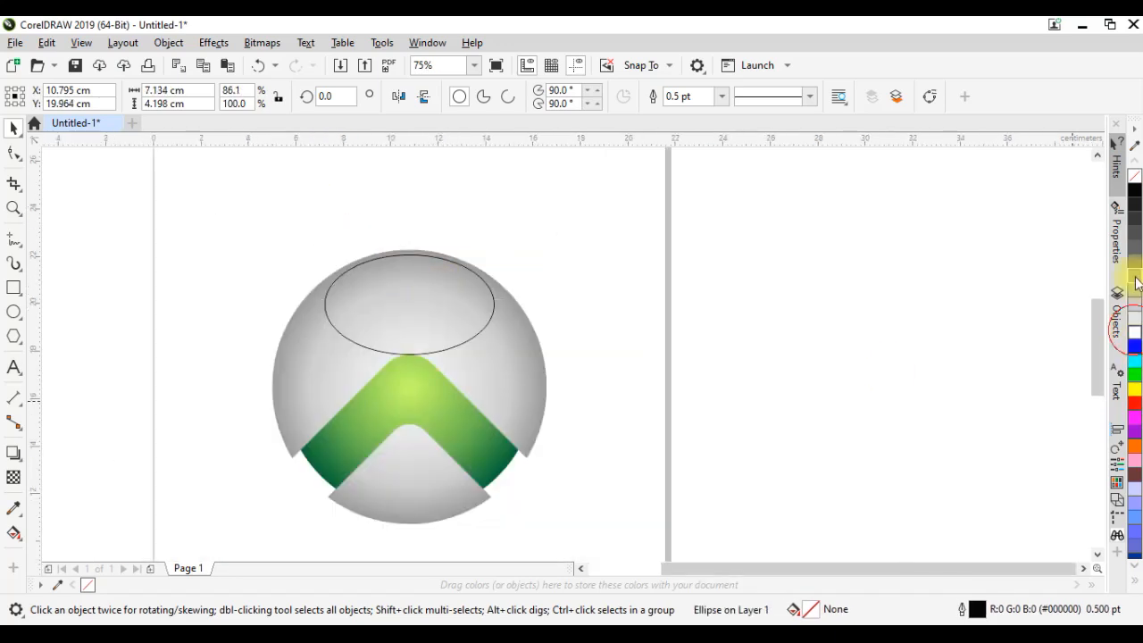
right_click(1135, 176)
left_click(665, 301)
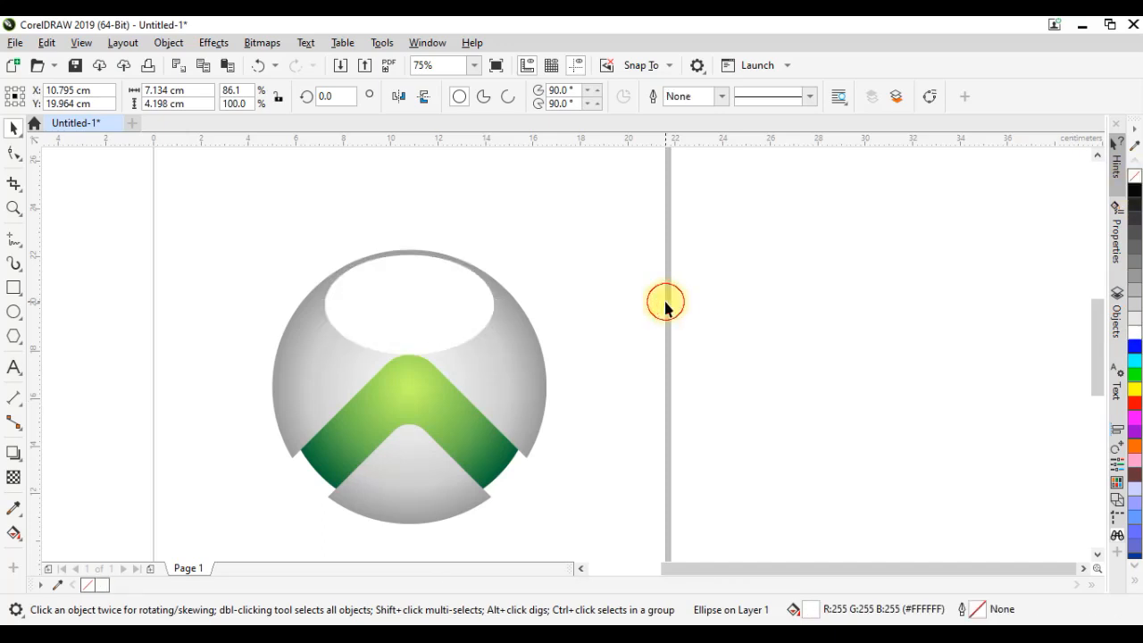
Apply a vertical fountain transparency to the white ellipse, fading from opaque near its upper edge to fully transparent at its lower edge.
left_click(406, 310)
left_click(13, 505)
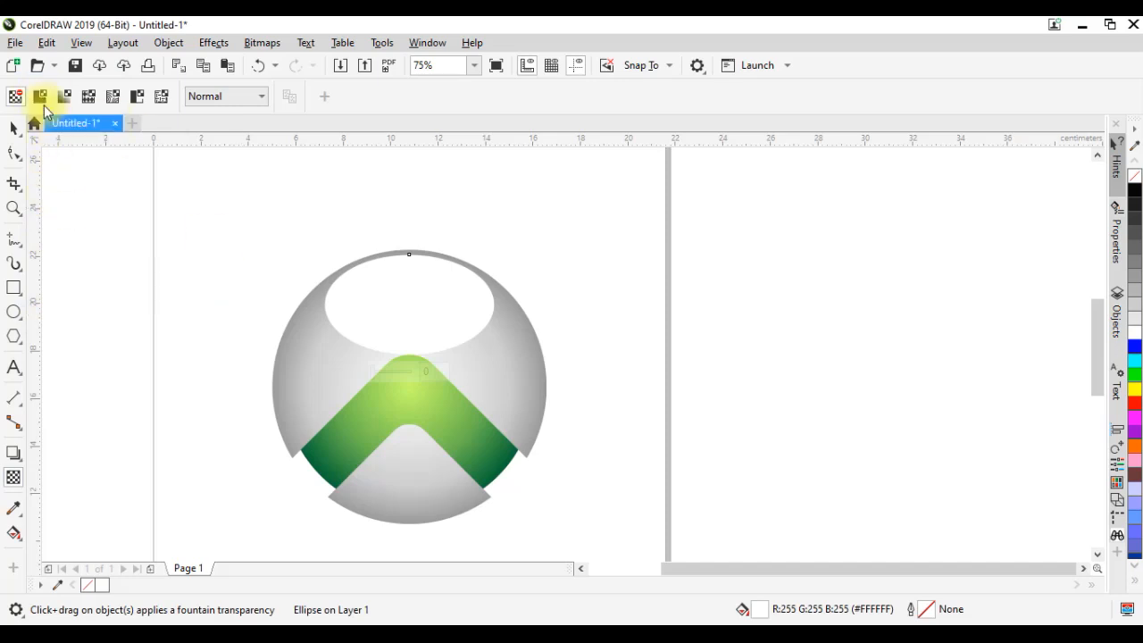
left_click(43, 97)
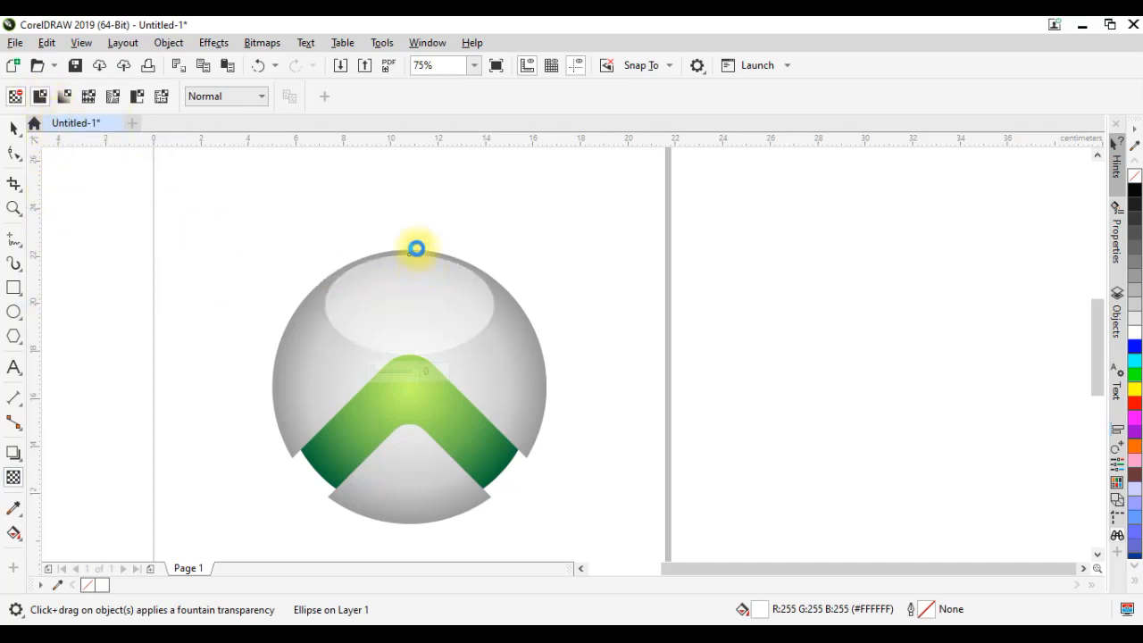
left_click_drag(417, 222, 416, 373)
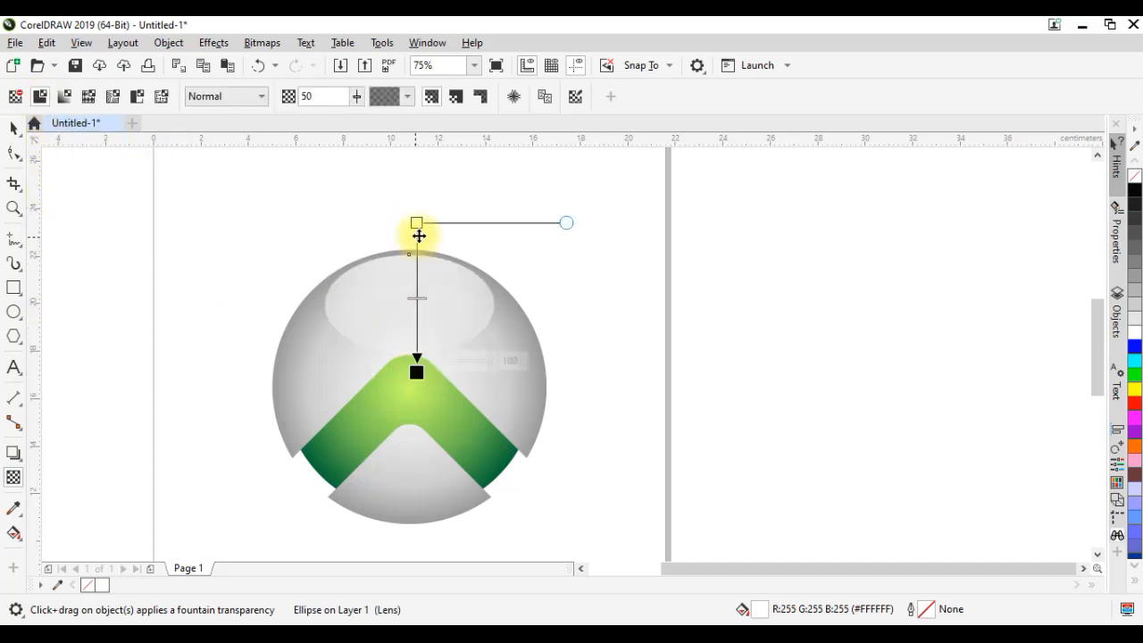
left_click_drag(416, 223, 408, 260)
left_click_drag(420, 373, 408, 354)
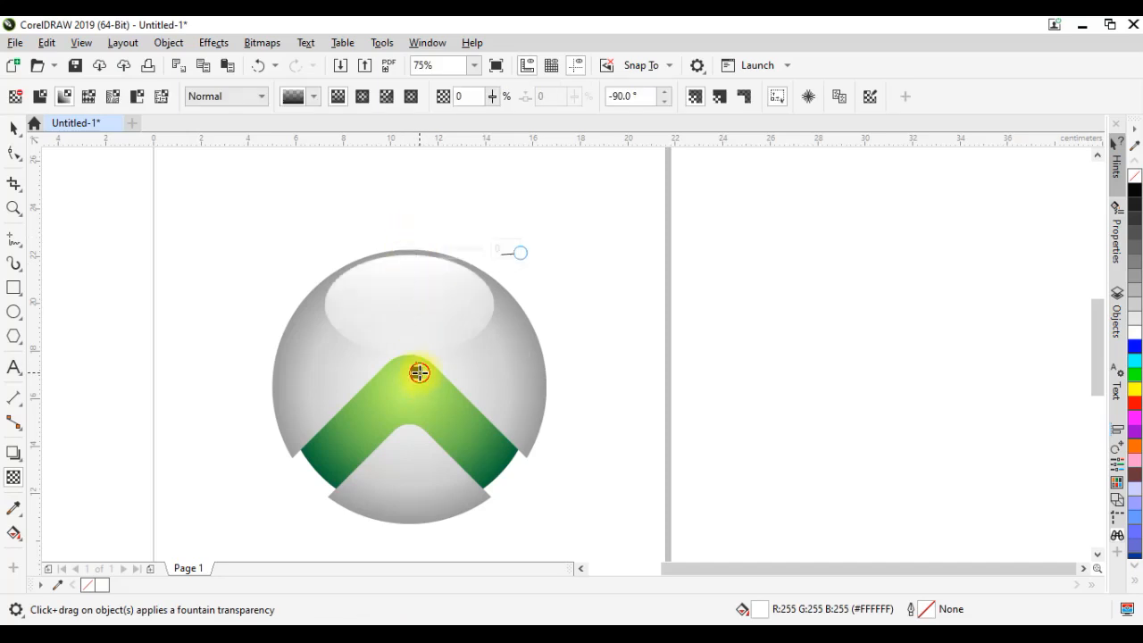
scroll(408, 287, "up", 2)
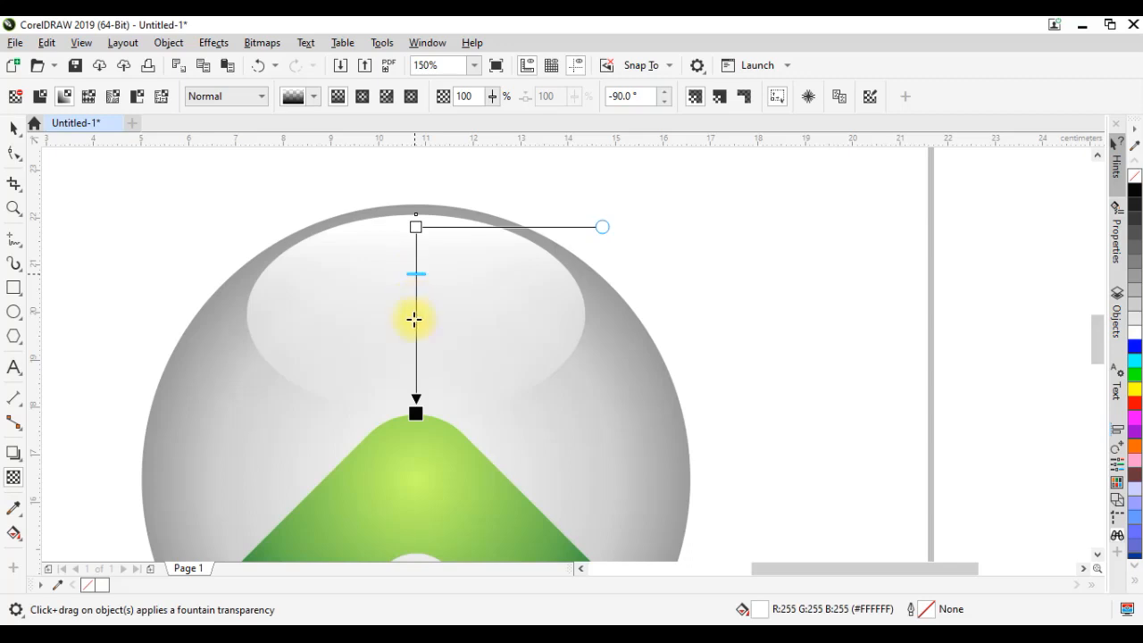
Shrink the white highlight ellipse to about 5.6 by 2.7 cm, keeping it centred at the sphere's upper edge.
key("space")
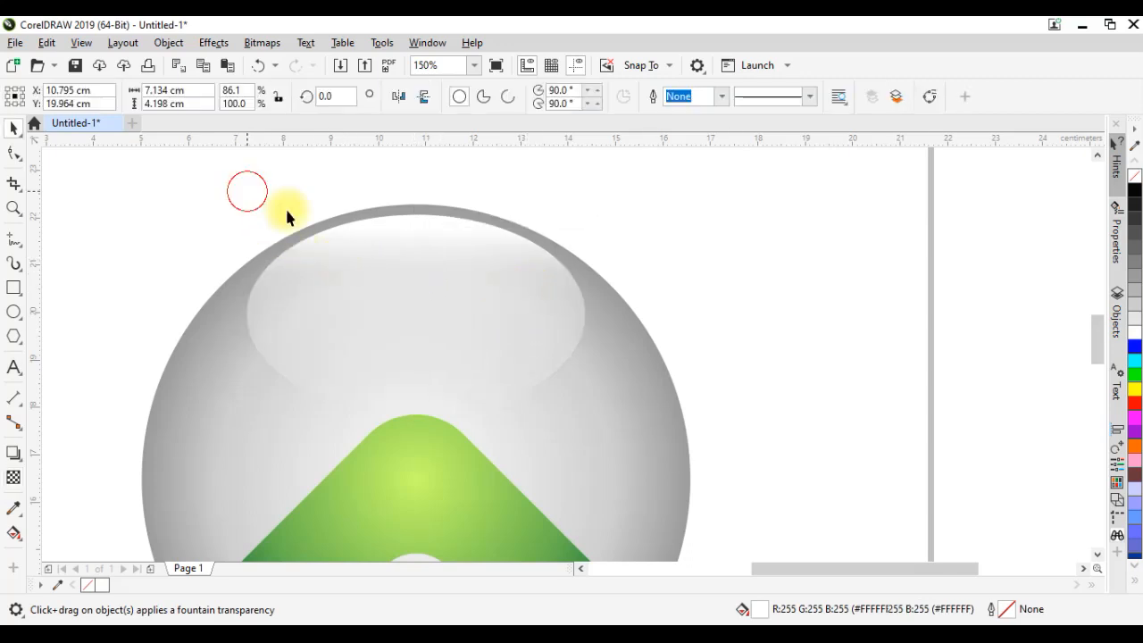
left_click_drag(415, 413, 476, 322)
left_click_drag(592, 276, 556, 283)
left_click(856, 314)
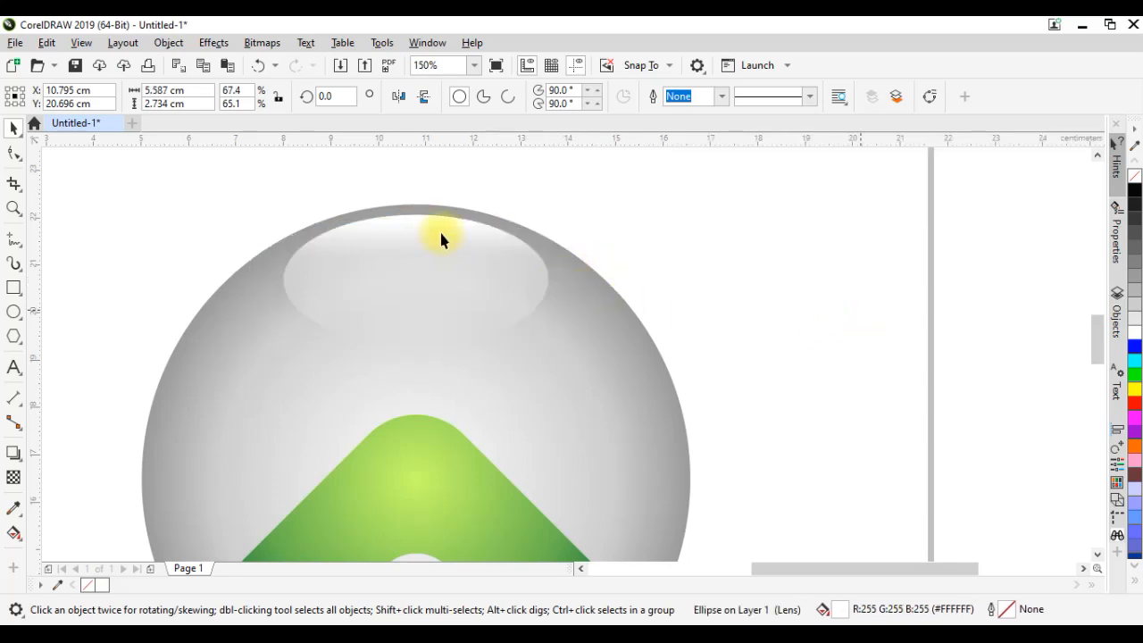
scroll(446, 234, "down", 2)
scroll(503, 252, "up", 2)
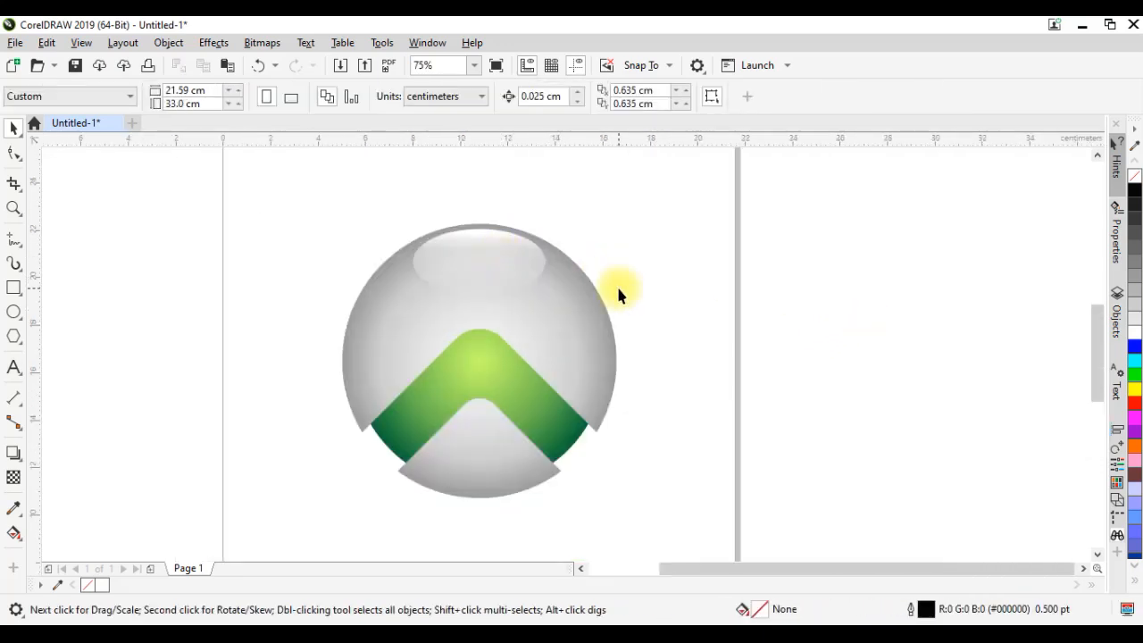
left_click(812, 367)
Move the centre of the grey shape's radial gradient straight up to just above the chevron's tip.
left_click(590, 328)
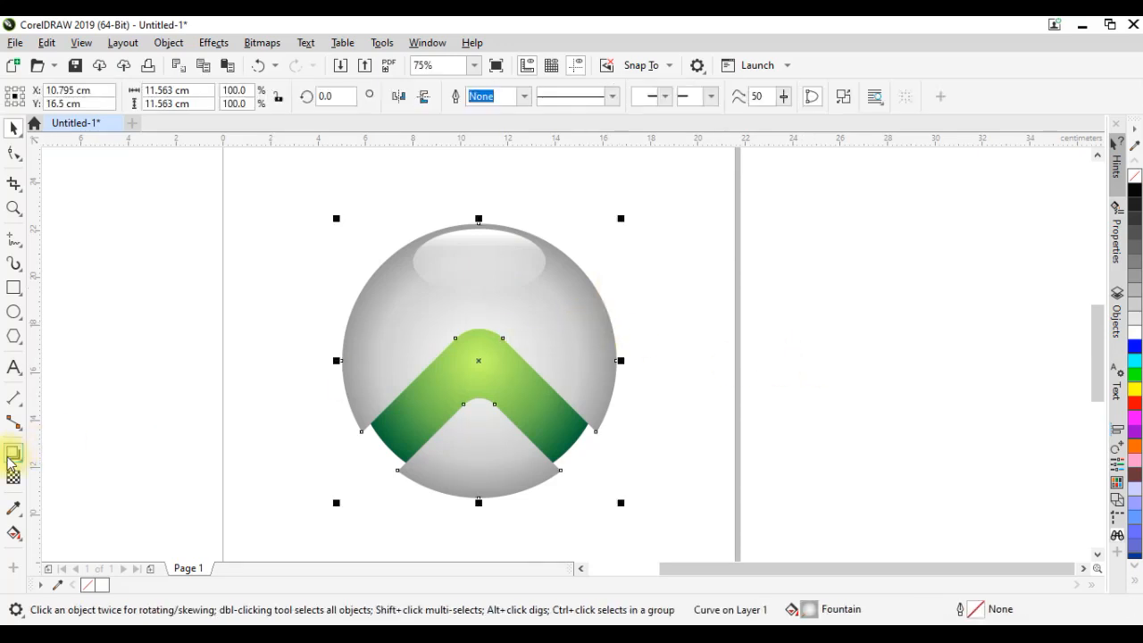
key("g")
left_click(477, 357)
left_click_drag(478, 357, 479, 293)
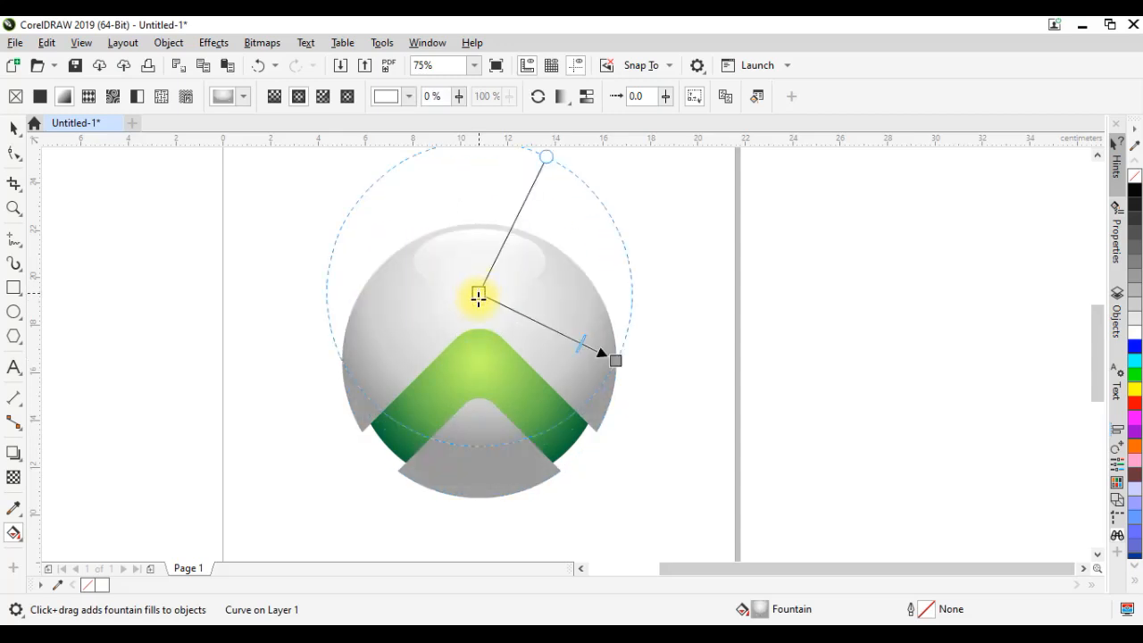
left_click(13, 127)
left_click(776, 339)
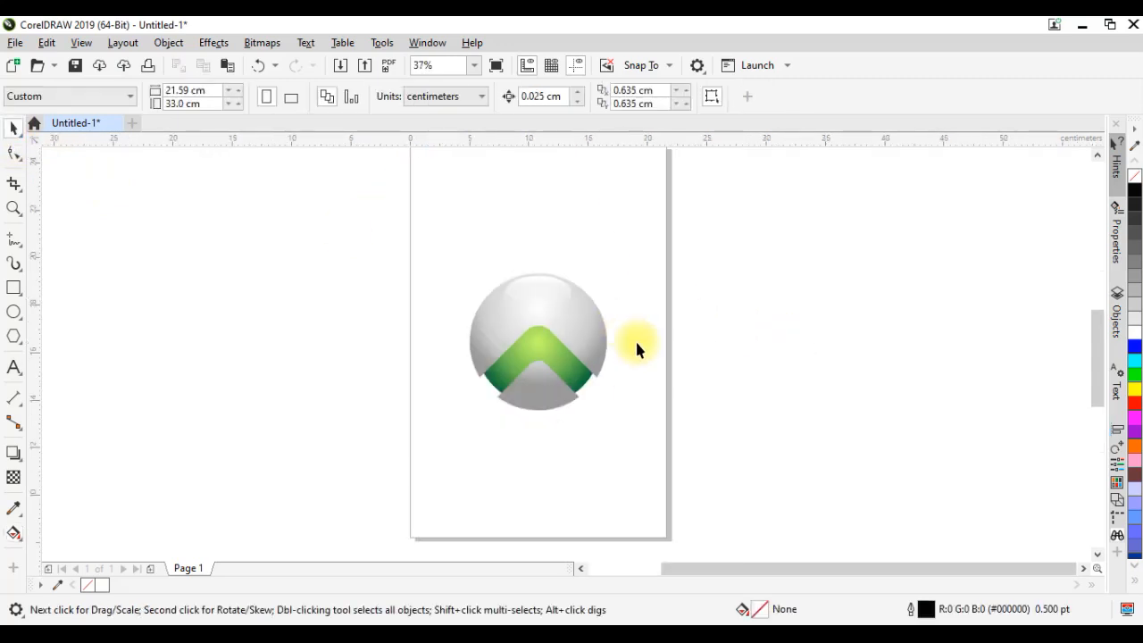
Extend the start of the highlight ellipse's fountain transparency up to the ellipse's upper edge.
scroll(635, 338, "up", 2)
left_click(458, 241)
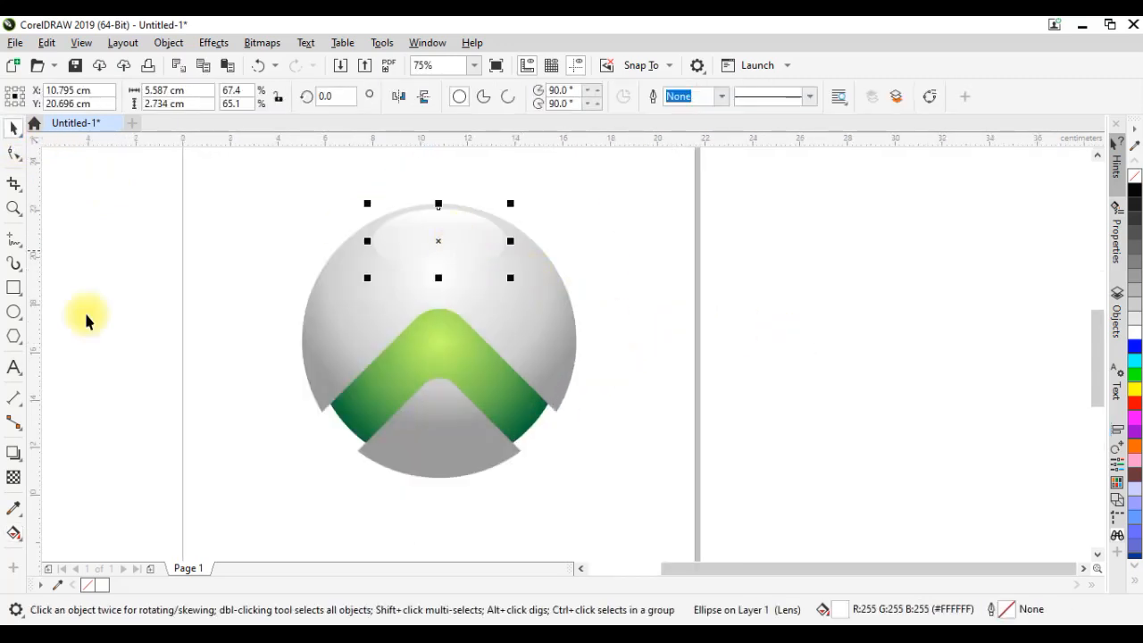
left_click(16, 479)
scroll(454, 224, "up", 2)
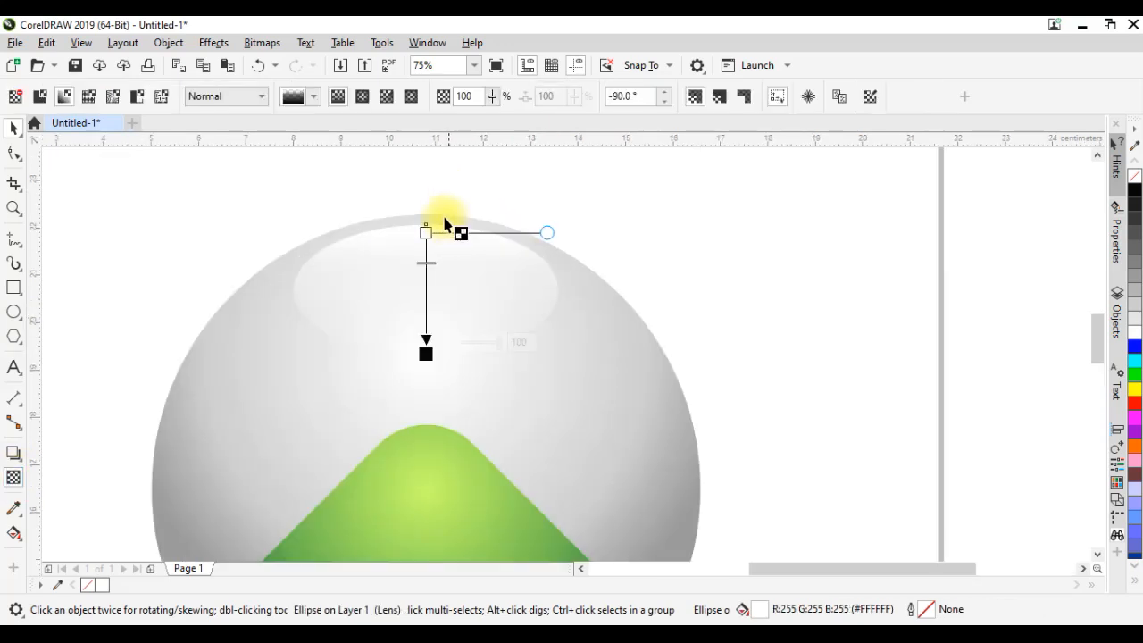
scroll(426, 231, "up", 2)
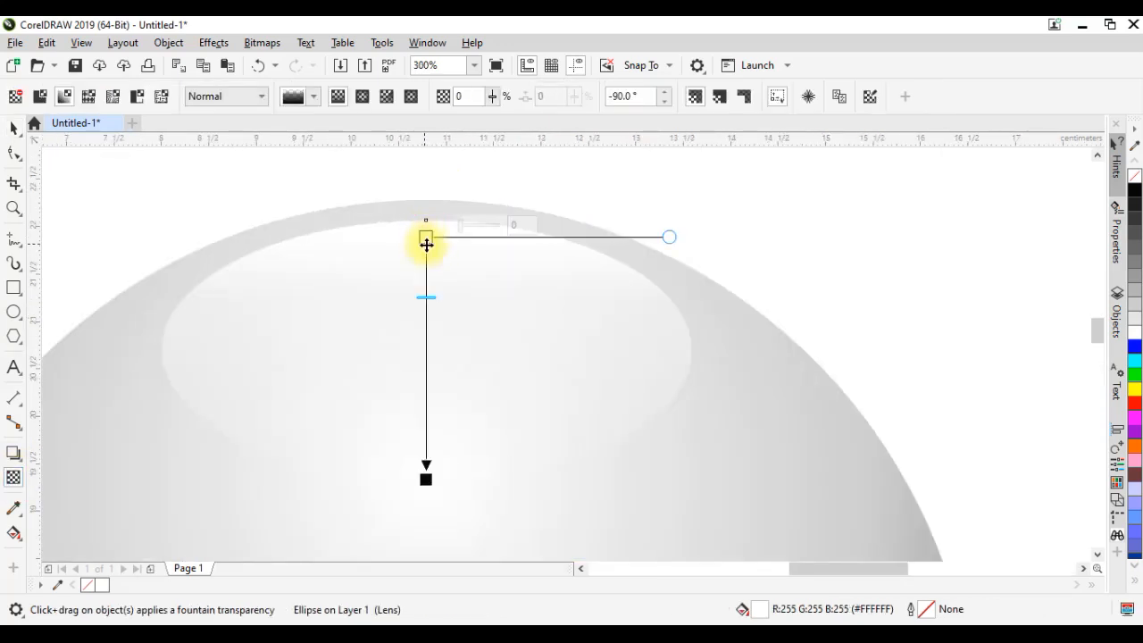
left_click_drag(426, 237, 426, 220)
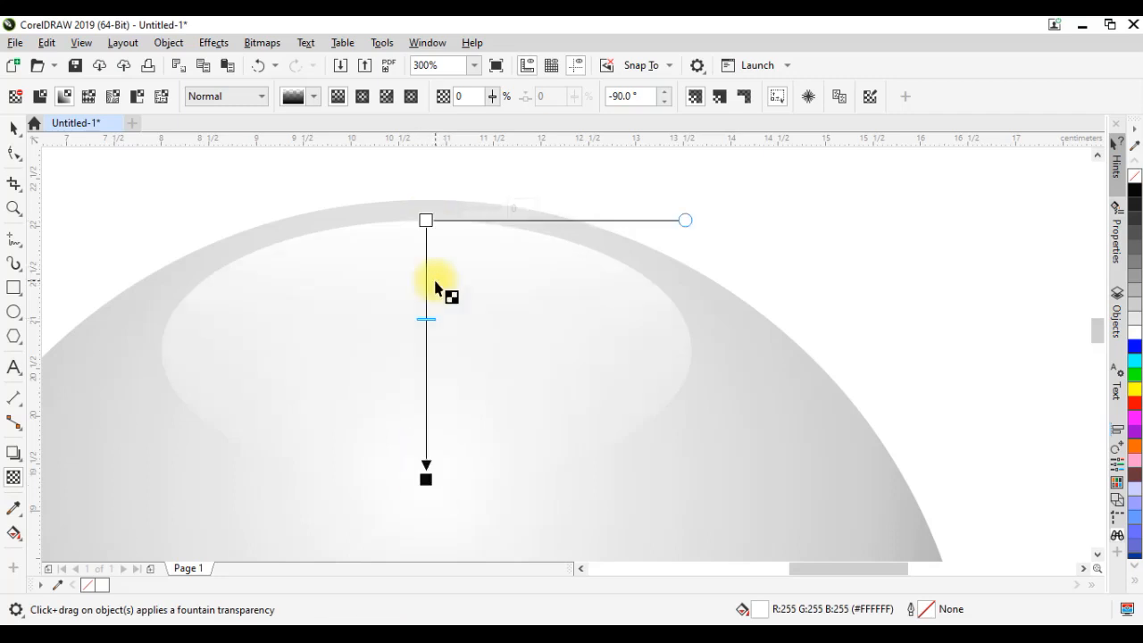
scroll(298, 248, "down", 1)
left_click(13, 128)
scroll(358, 248, "down", 2)
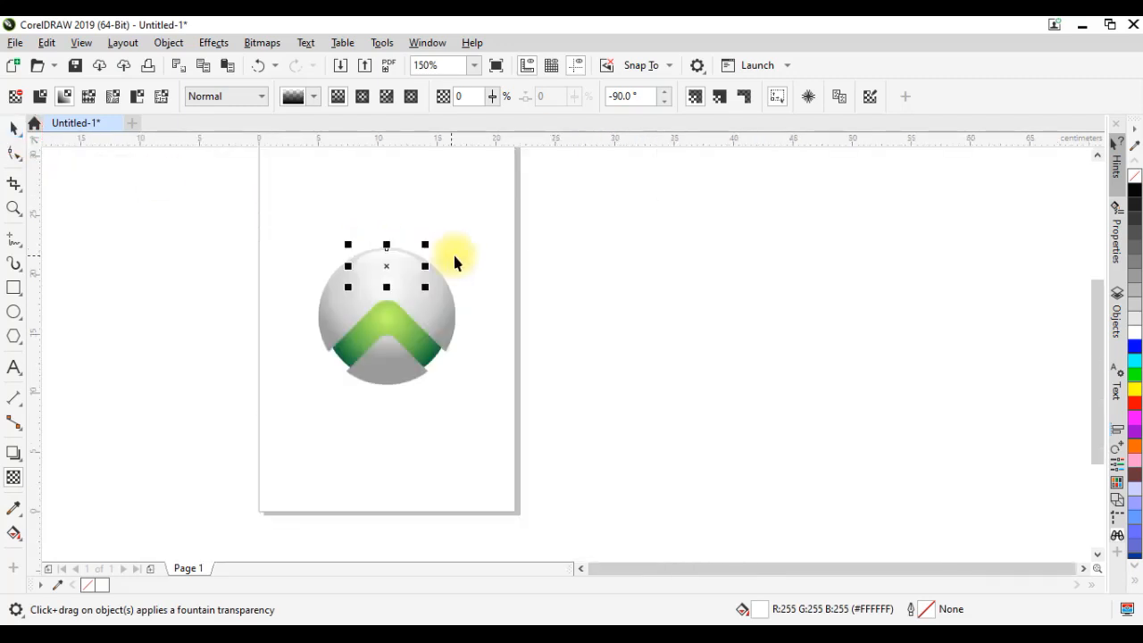
key("space")
left_click(521, 251)
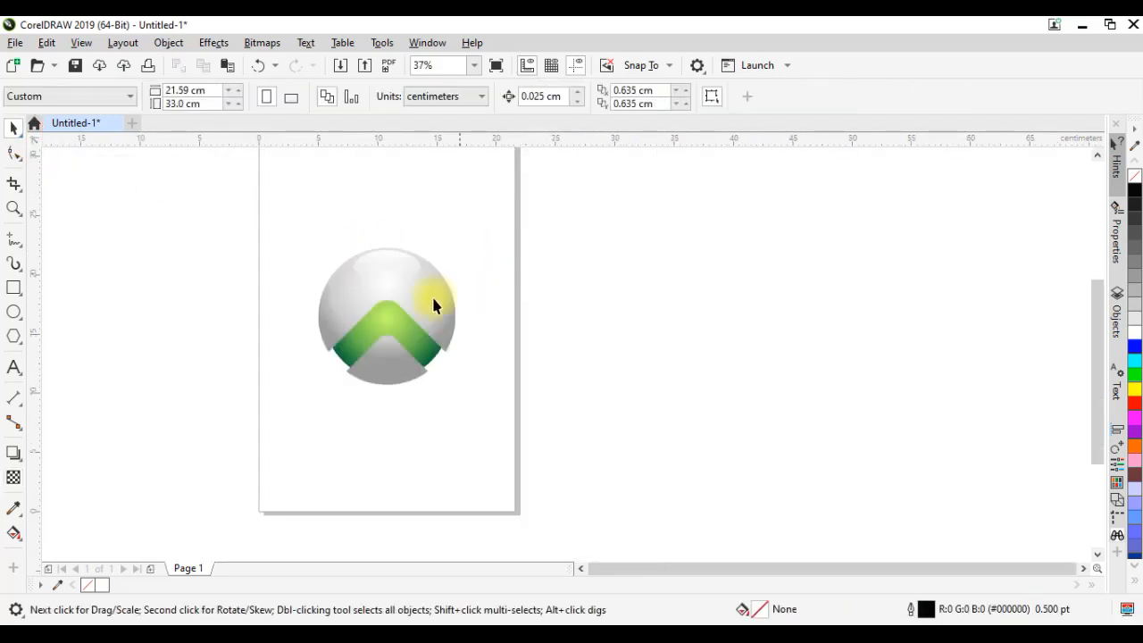
Apply the Flat Bottom Right drop shadow preset to the cut grey shape.
scroll(335, 328, "up", 1)
left_click(335, 328)
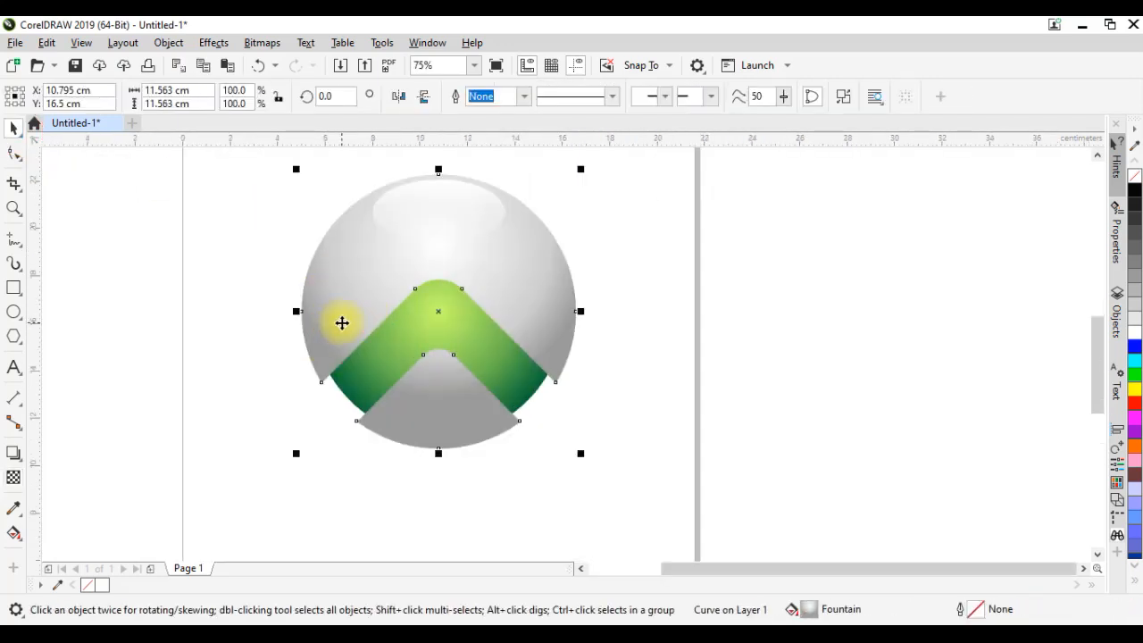
left_click(16, 463)
left_click(78, 96)
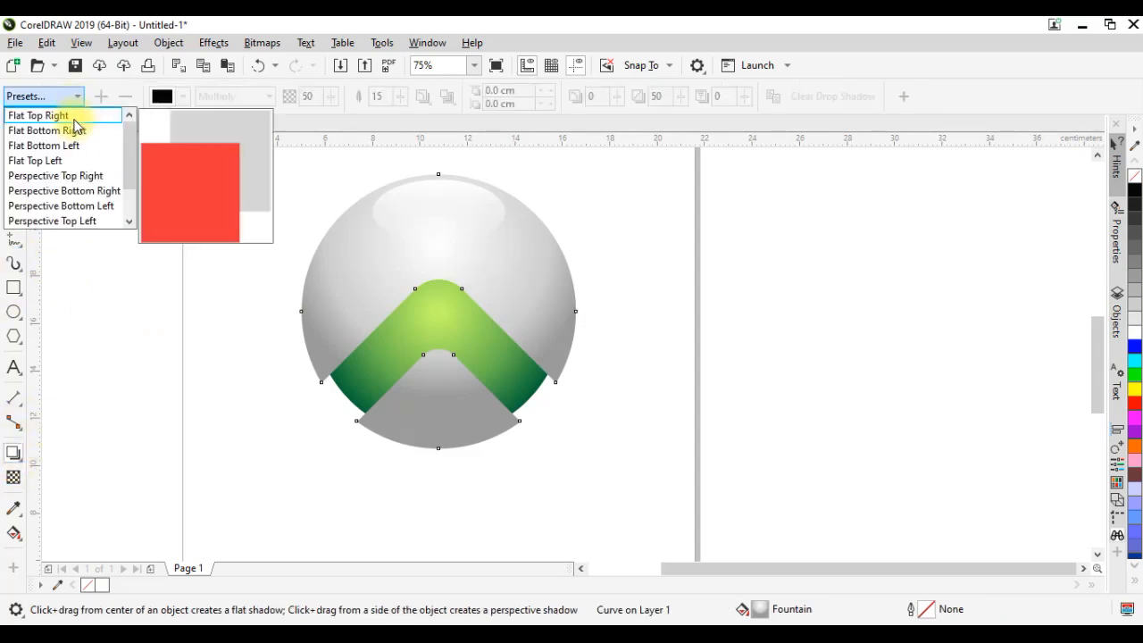
left_click(73, 131)
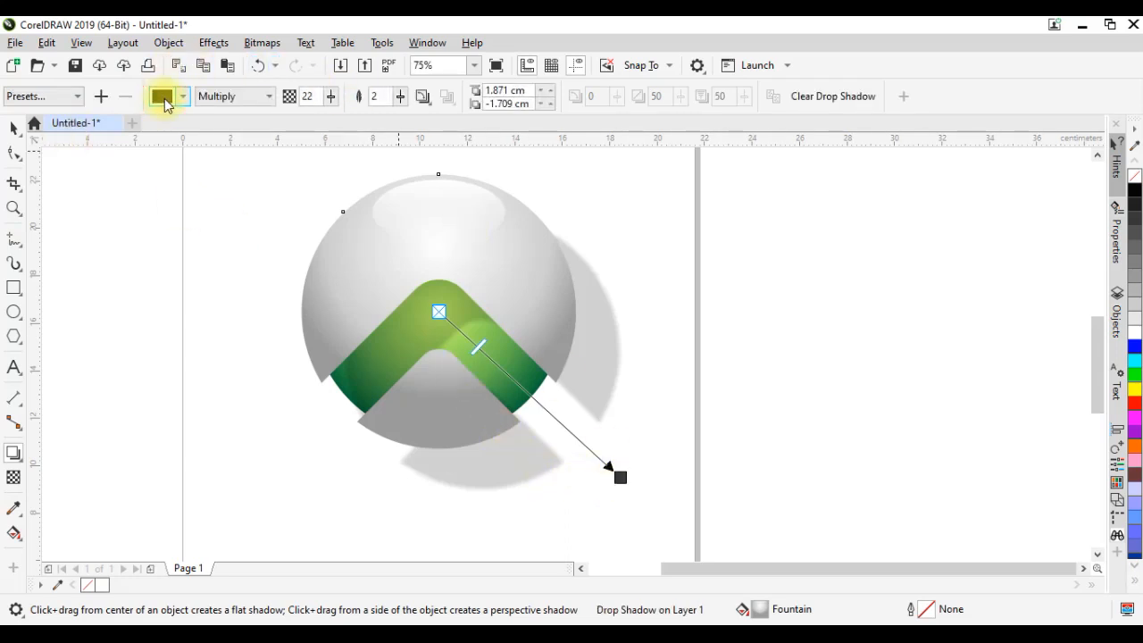
Darken the drop shadow's colour towards black and switch its colour model from CMYK to RGB.
left_click(163, 98)
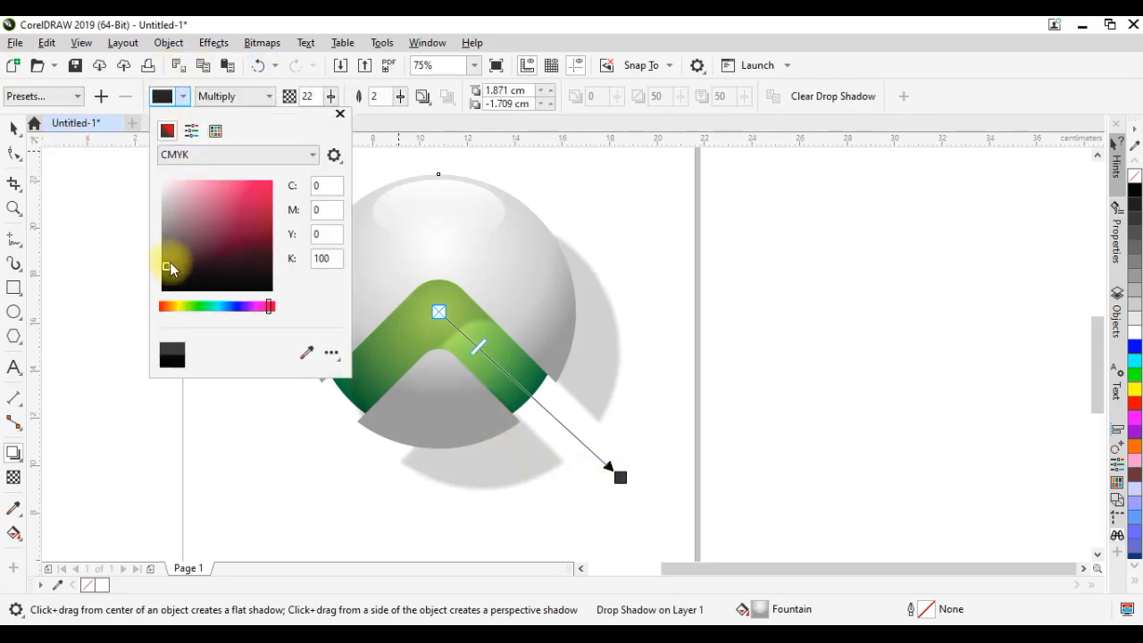
left_click_drag(169, 276, 161, 293)
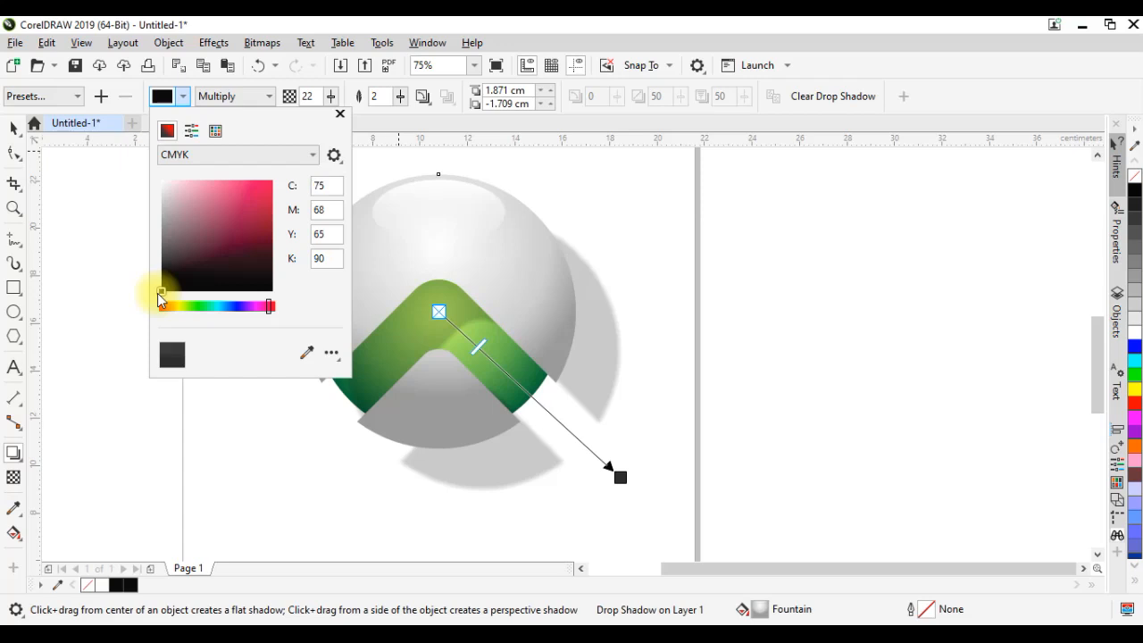
left_click(192, 159)
left_click(190, 197)
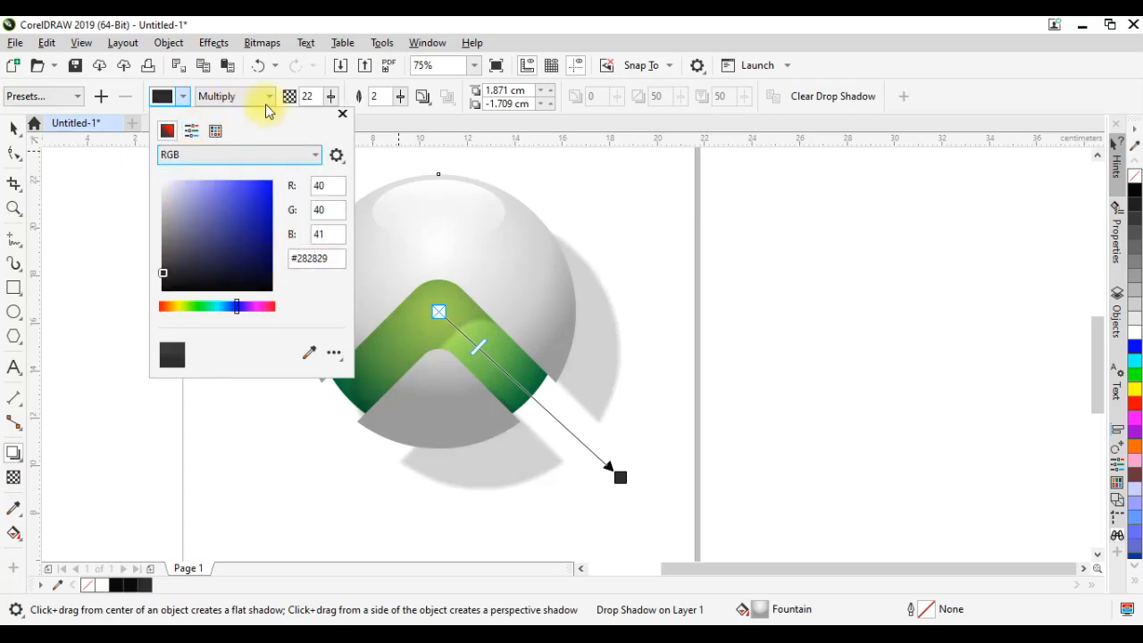
Shorten the drop shadow so it falls almost straight down, with offsets of about 0.013 cm horizontally and -0.438 cm vertically.
left_click(703, 33)
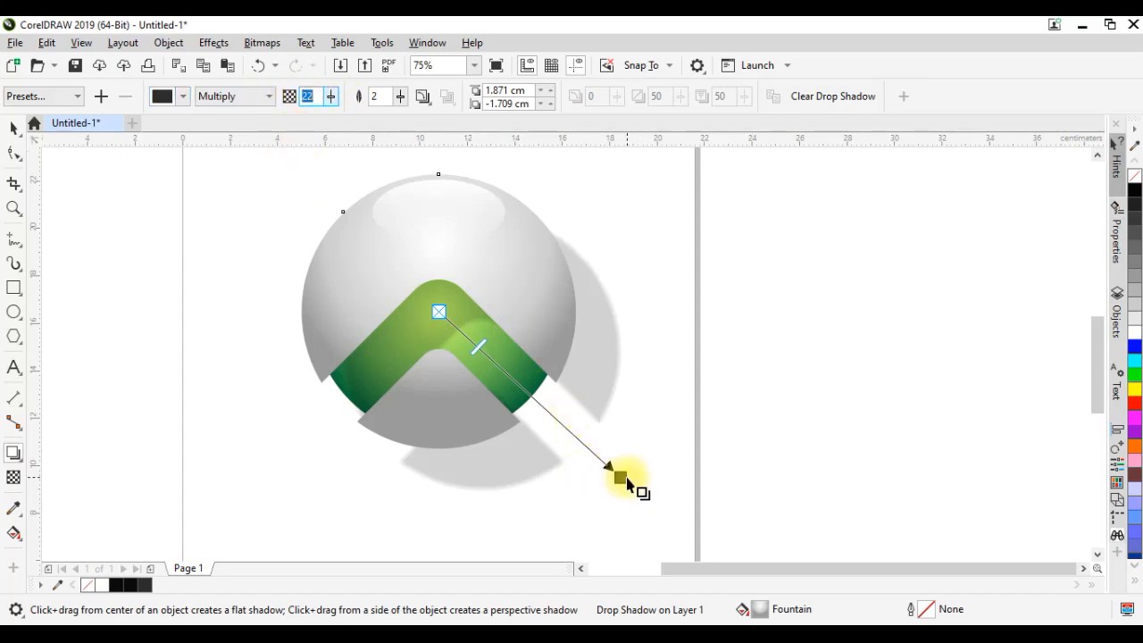
left_click(621, 478)
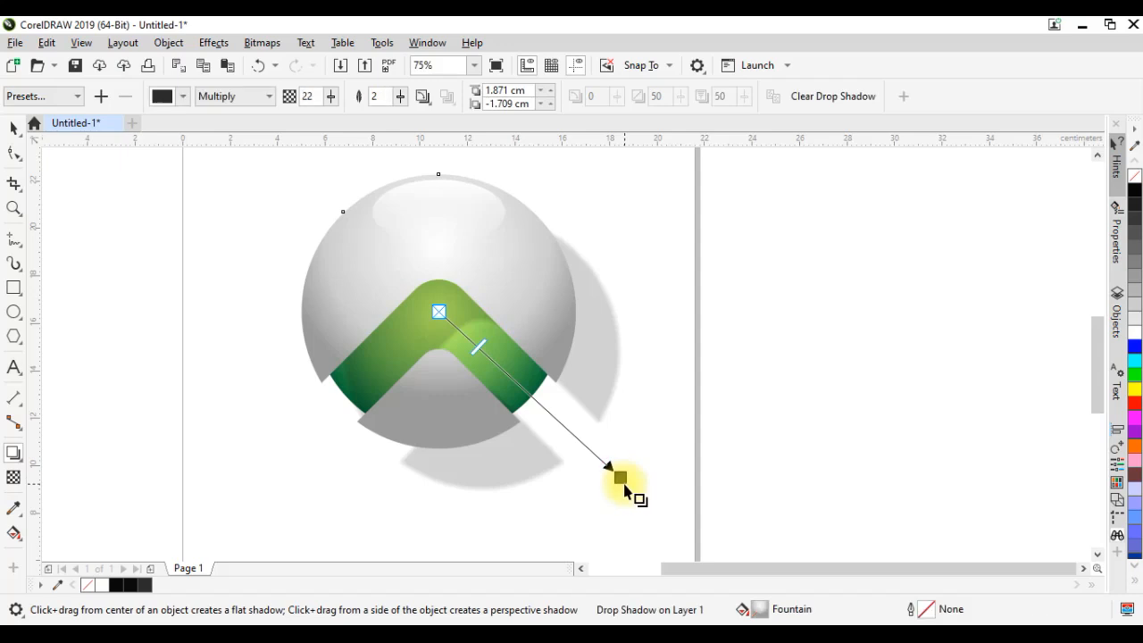
left_click_drag(620, 478, 443, 458)
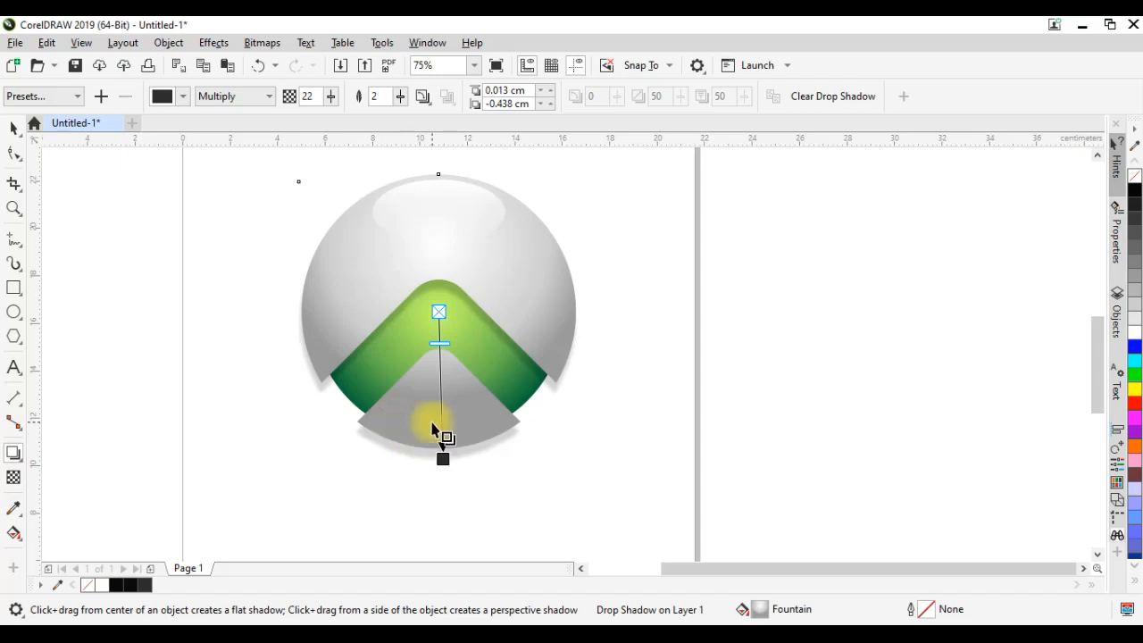
Break the drop shadow apart from the cut grey shape.
left_click(14, 127)
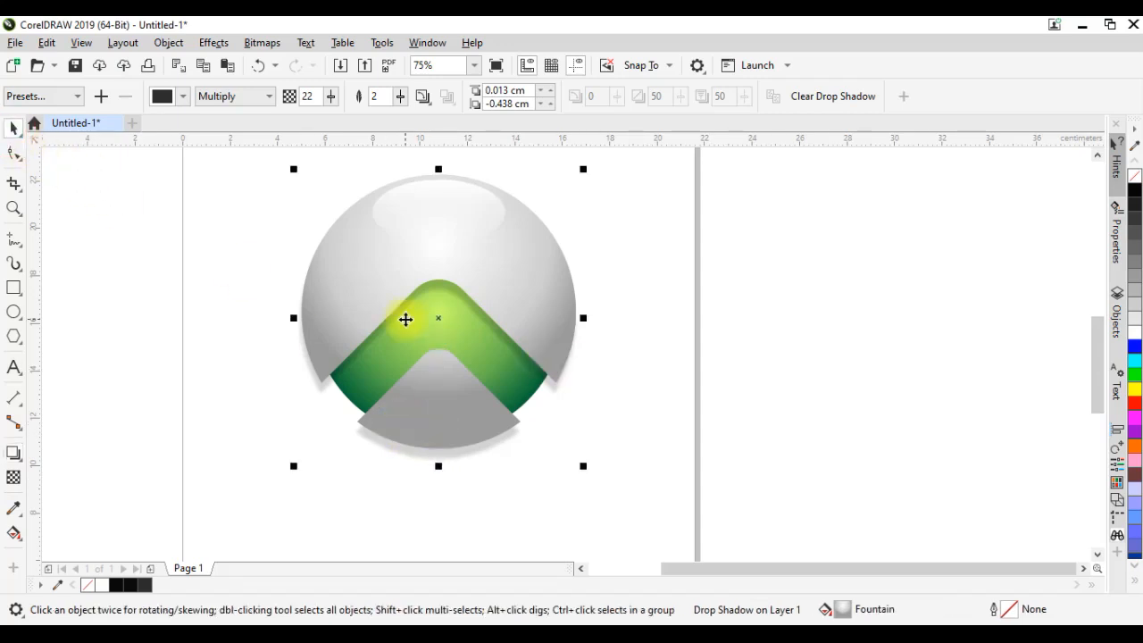
scroll(405, 319, "up", 2)
scroll(405, 318, "down", 2)
mouse_move(472, 348)
left_mouse_down()
mouse_move(692, 365)
mouse_move(688, 354)
mouse_move(488, 349)
left_mouse_up()
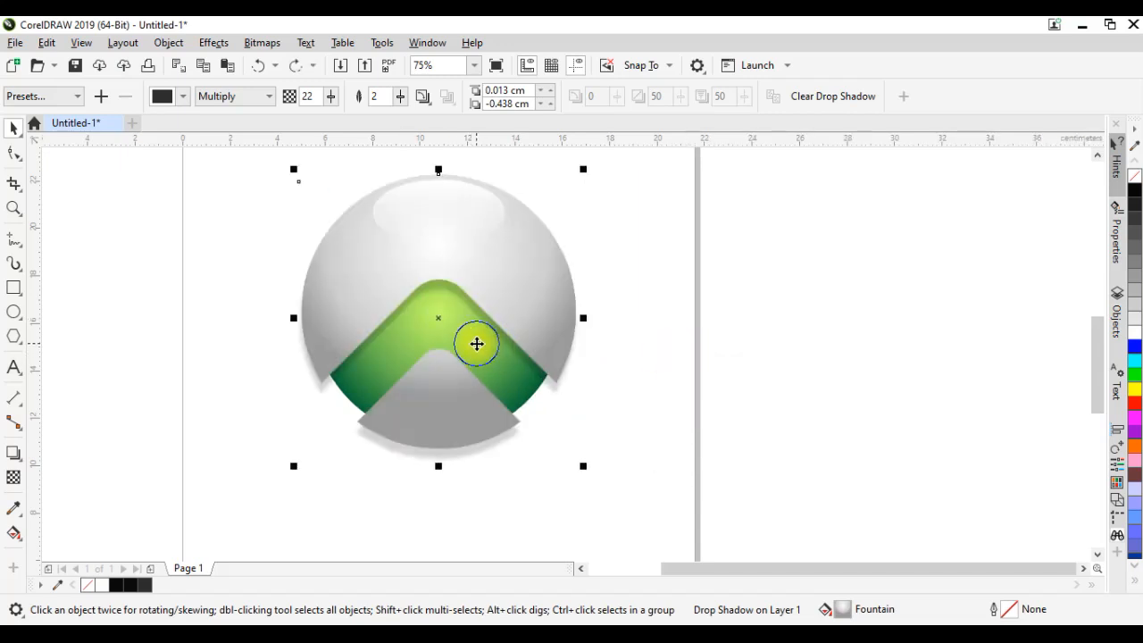
right_click(477, 347)
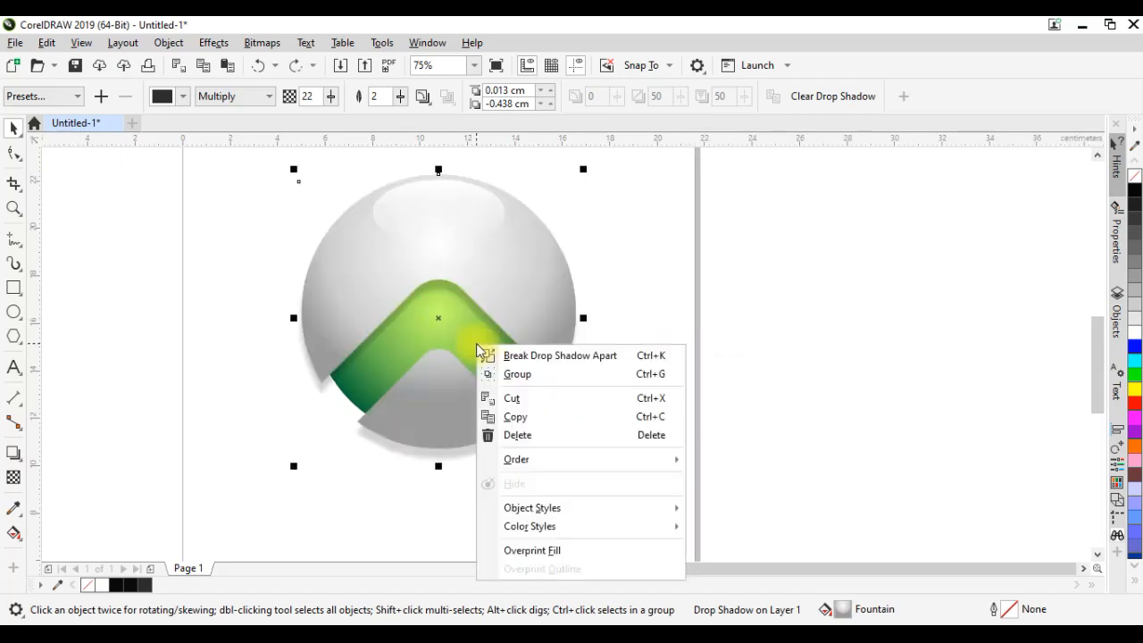
left_click(615, 356)
Select the separated shadow, undo its trial move aside, and send it to the back of the page.
left_click(673, 381)
left_click_drag(489, 386, 834, 407)
key("ctrl+z")
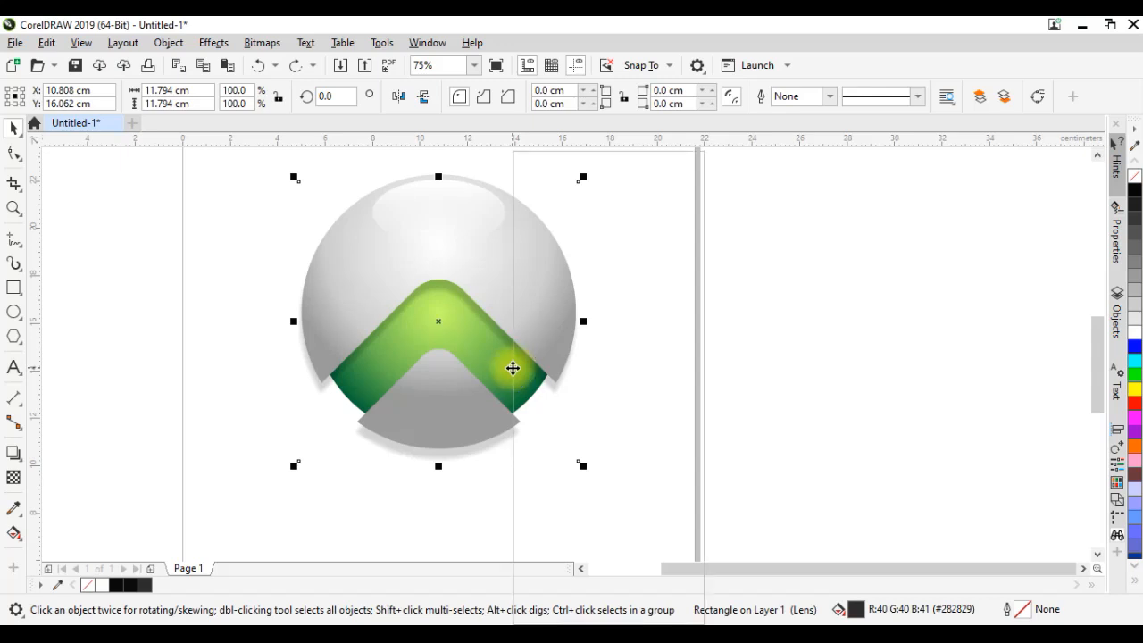
right_click(512, 368)
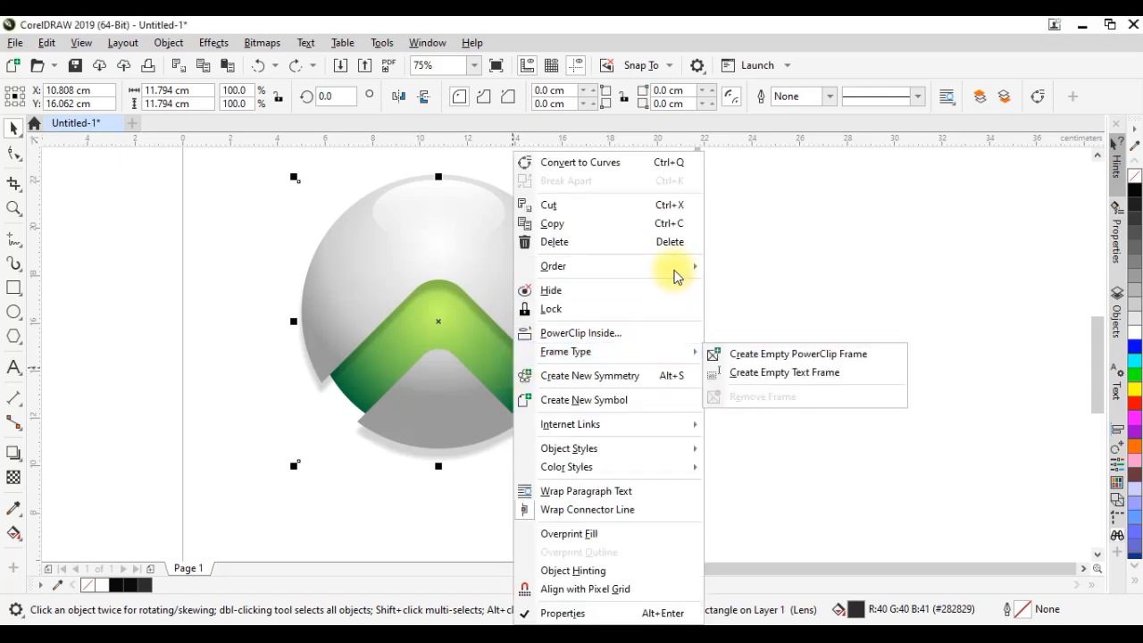
mouse_move(681, 266)
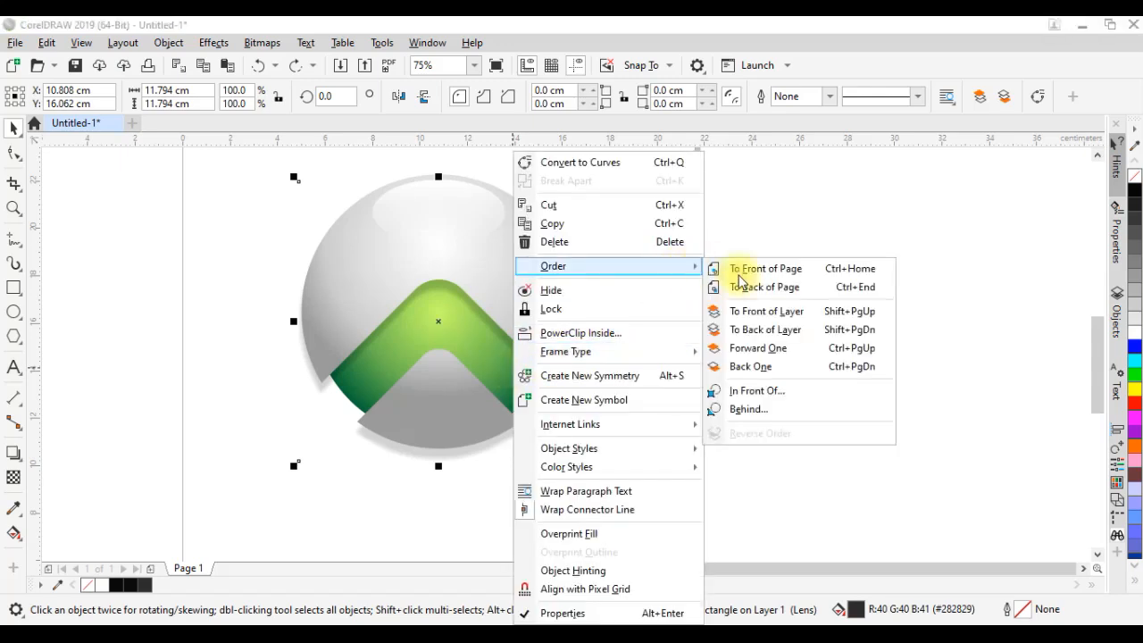
left_click(804, 288)
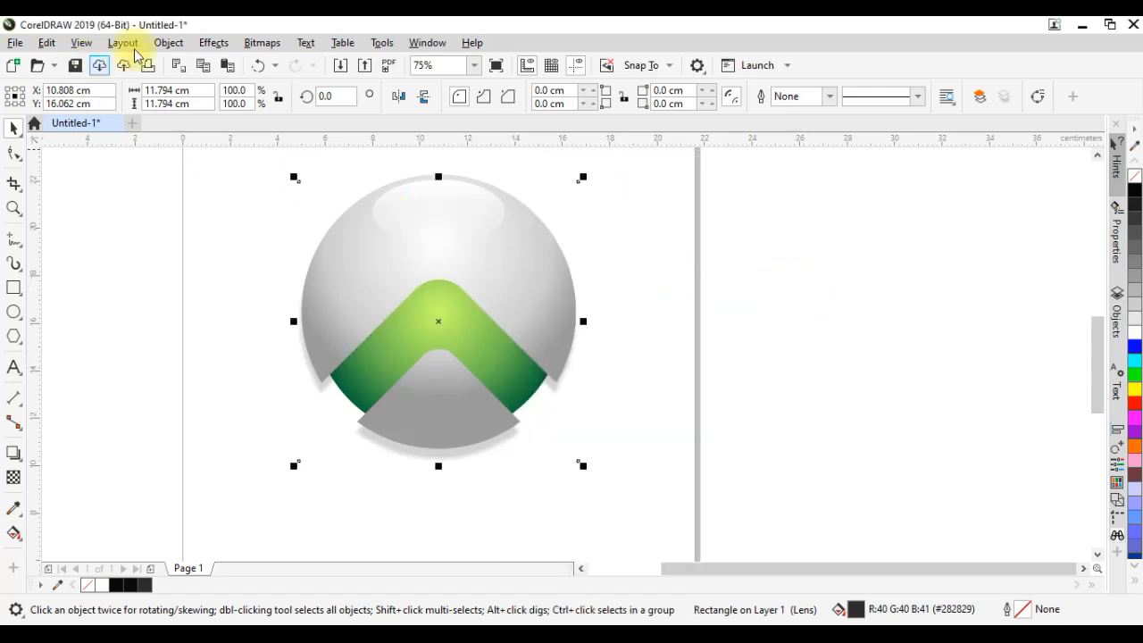
PowerClip the separated shadow inside the green gradient circle.
left_click(169, 43)
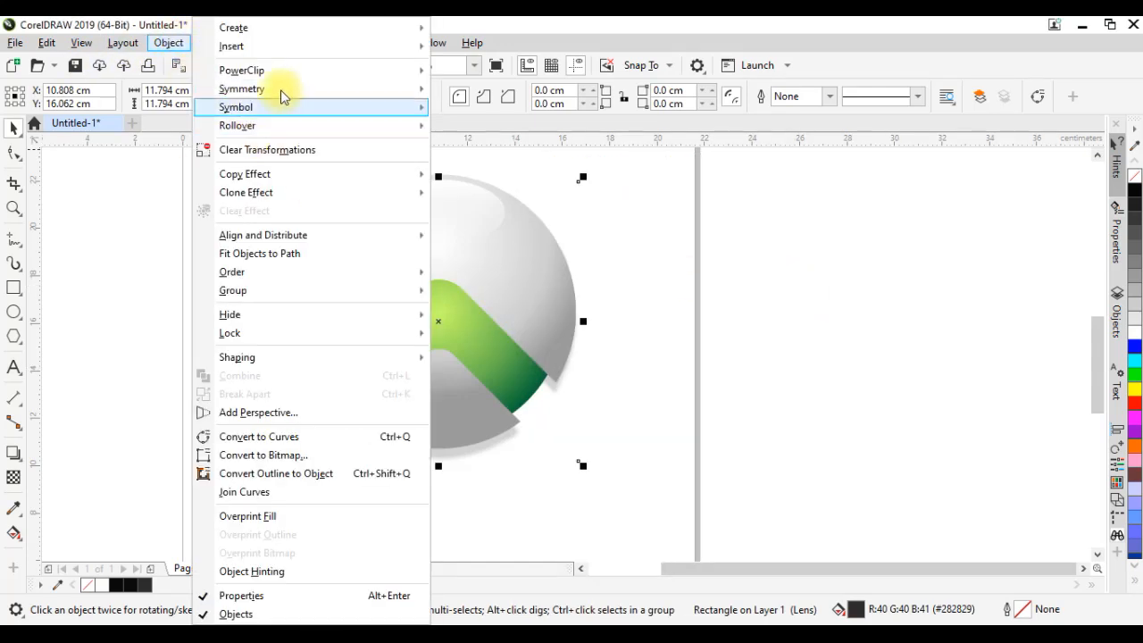
mouse_move(348, 72)
left_click(485, 71)
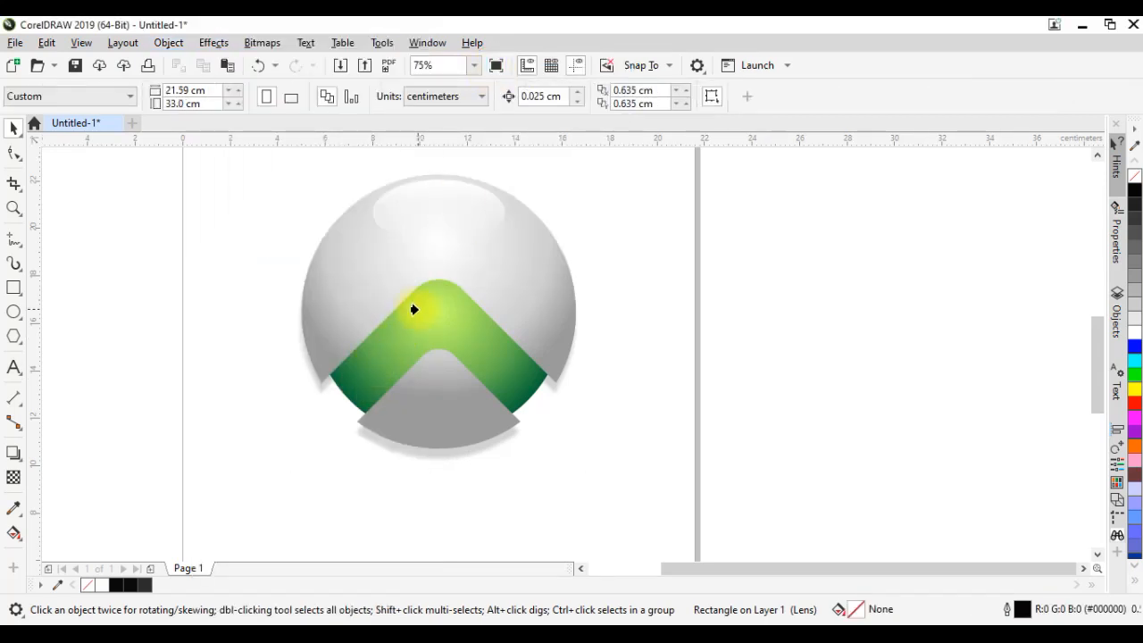
left_click(432, 326)
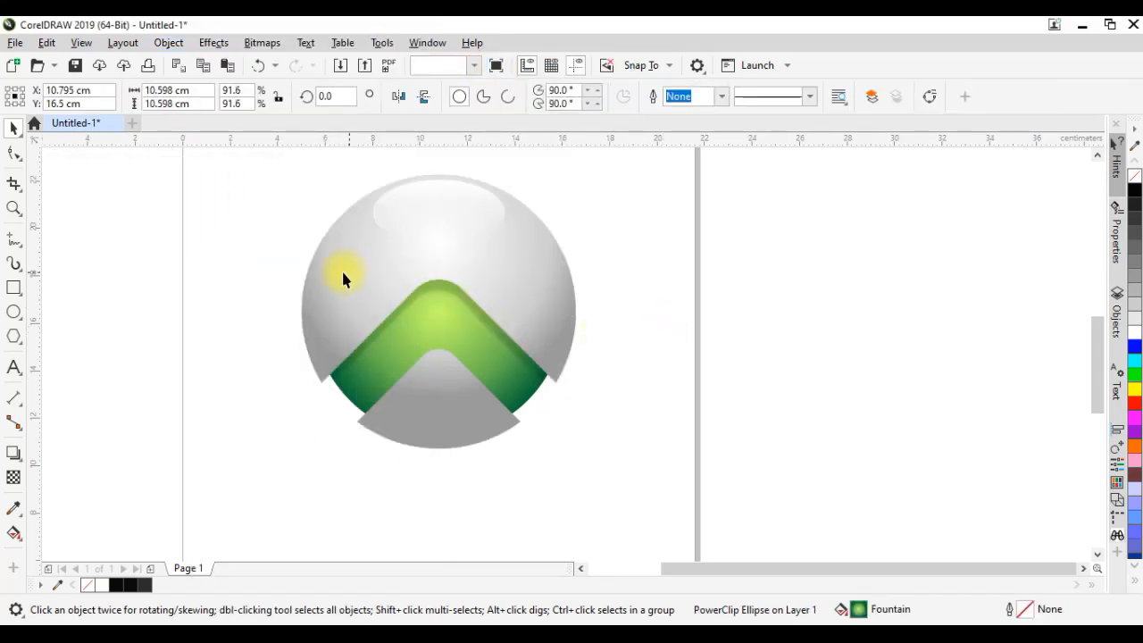
Draw a small circle between the highlight and the chevron's tip and centre it horizontally on the grey shape.
scroll(344, 273, "down", 2)
key("F7")
scroll(383, 255, "up", 4)
left_click_drag(381, 247, 452, 319)
key("space")
left_click(552, 339, "shift")
key("c")
left_click(872, 327)
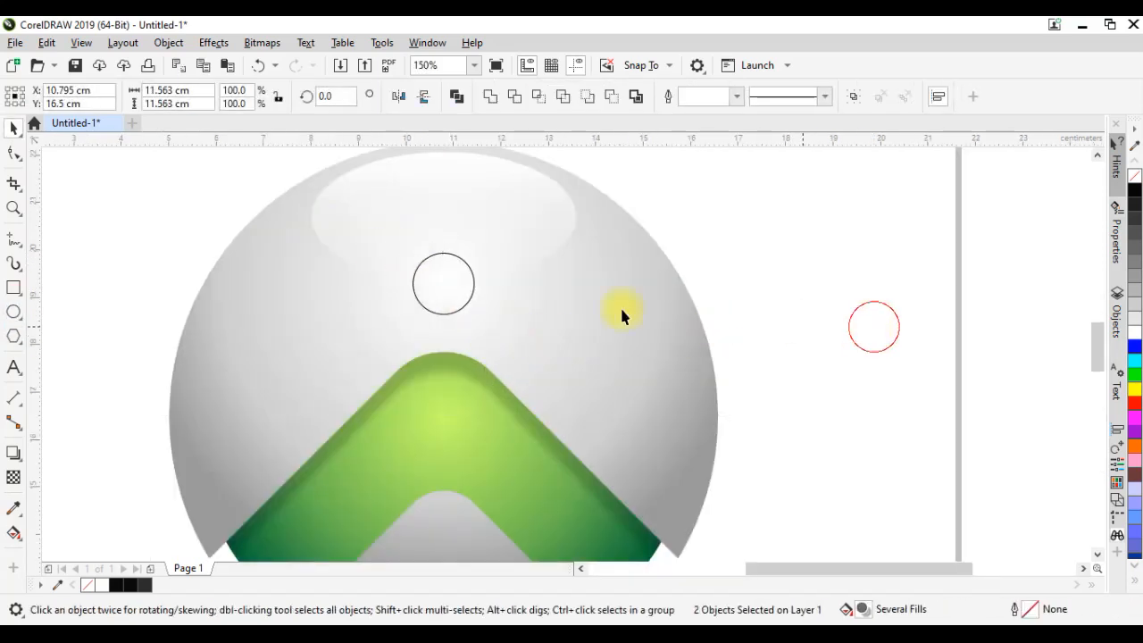
Cut the small circle out of the grey shape with Back Minus Front, then deselect everything.
left_click(439, 304)
left_click(614, 327, "shift")
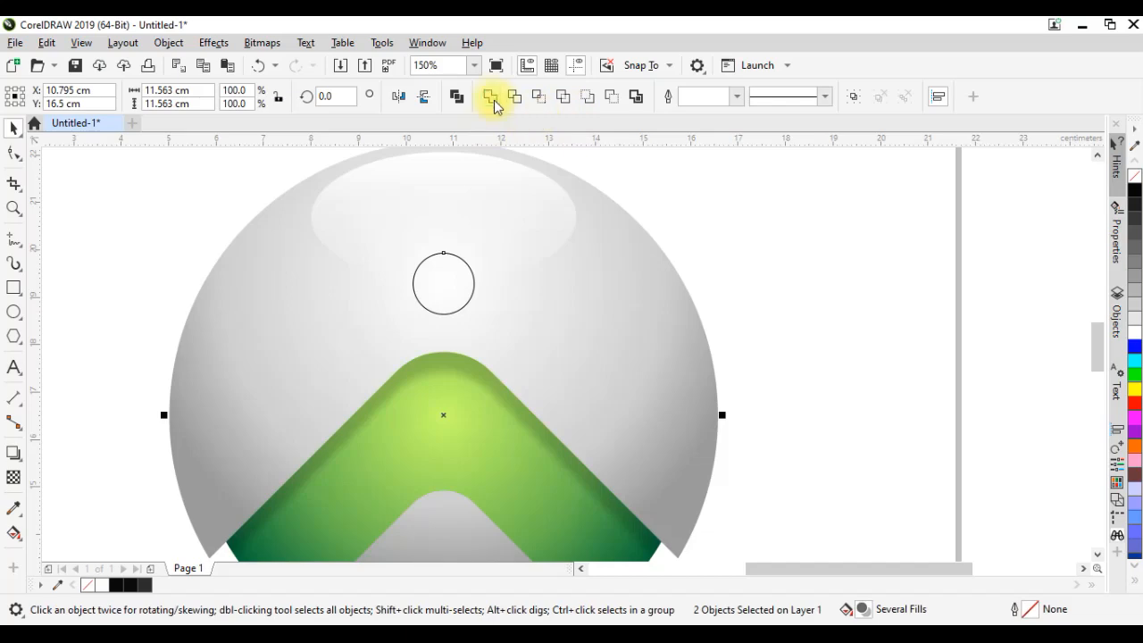
left_click(613, 98)
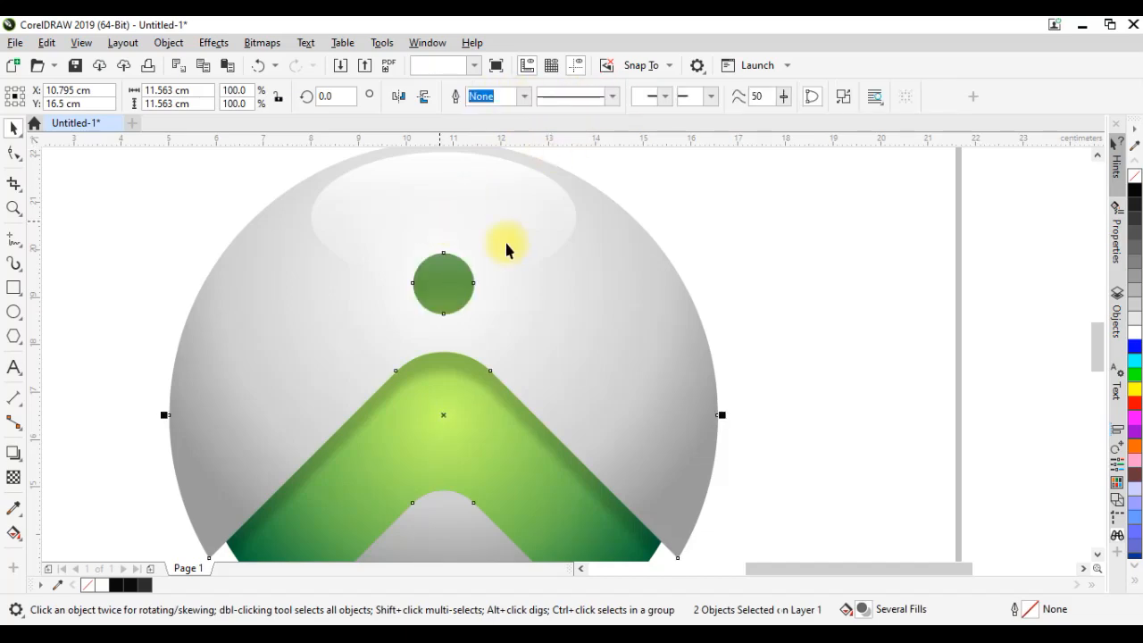
scroll(505, 240, "down", 2)
left_click(629, 284)
scroll(631, 285, "down", 2)
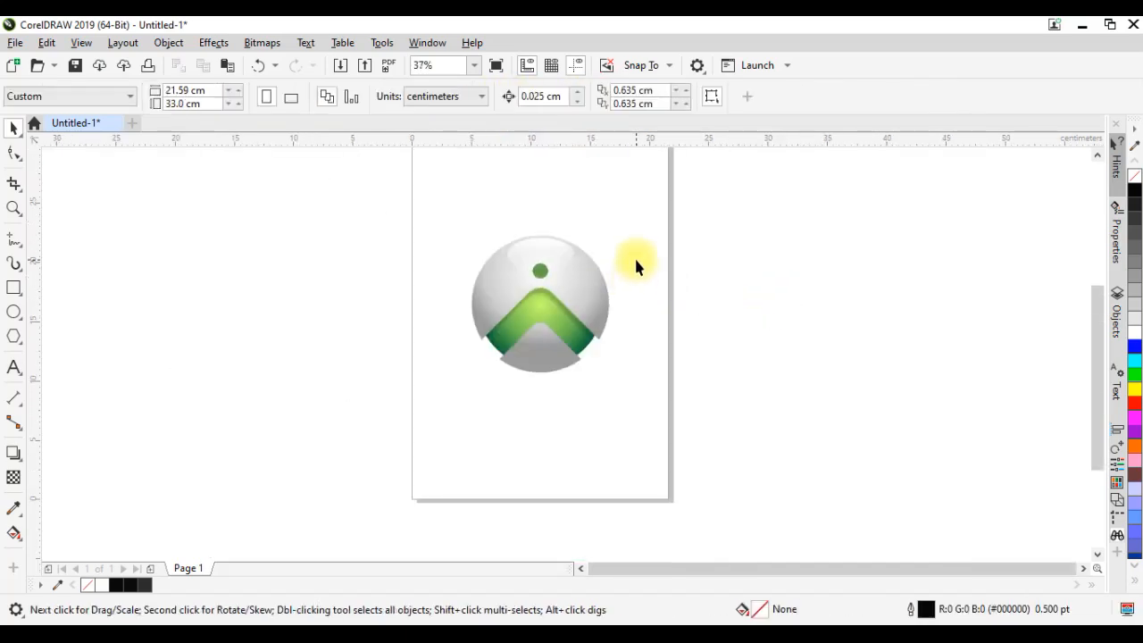
scroll(635, 263, "up", 2)
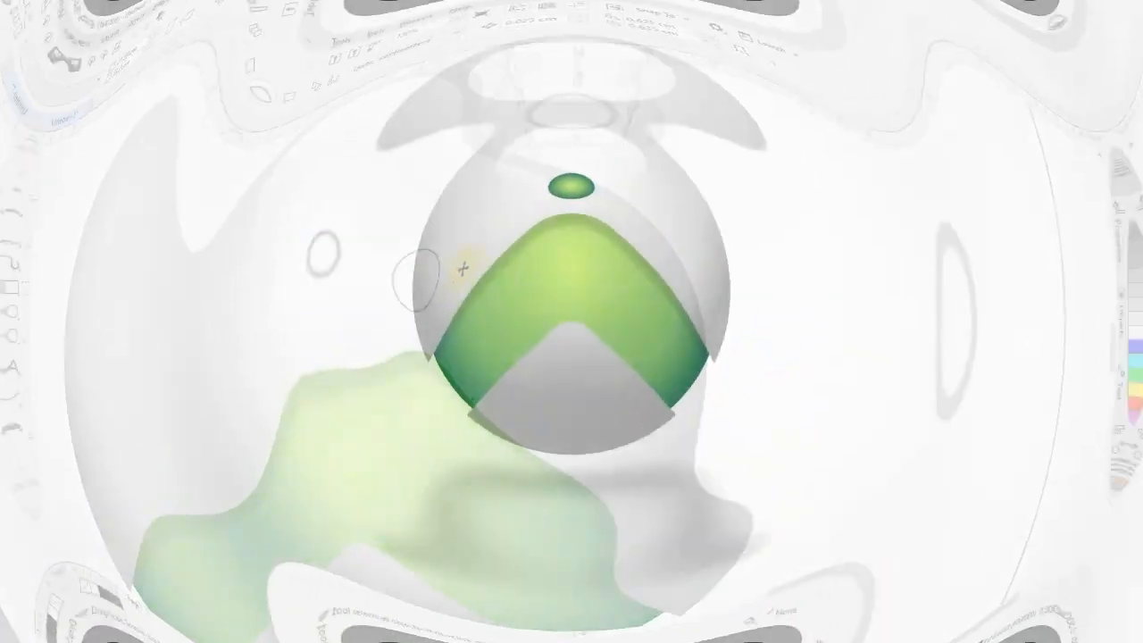